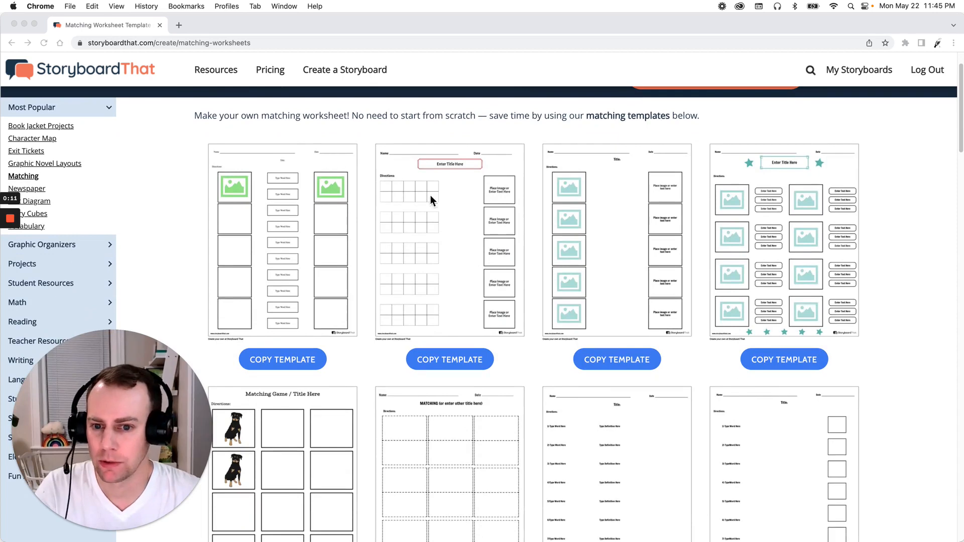
Copy the first matching worksheet template, with two green image placeholders, and title the storyboard "template 1"
scroll(377, 236, "down", 1)
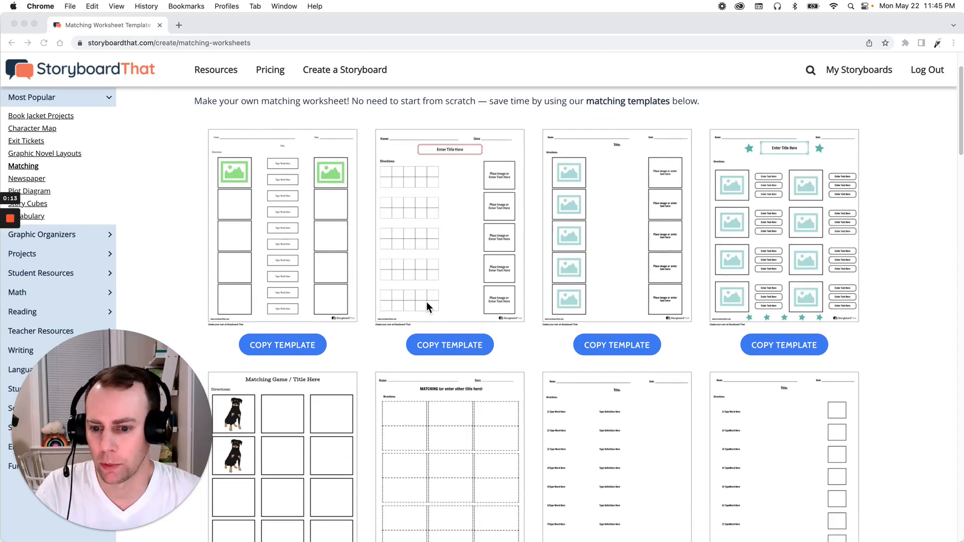
left_click(294, 354)
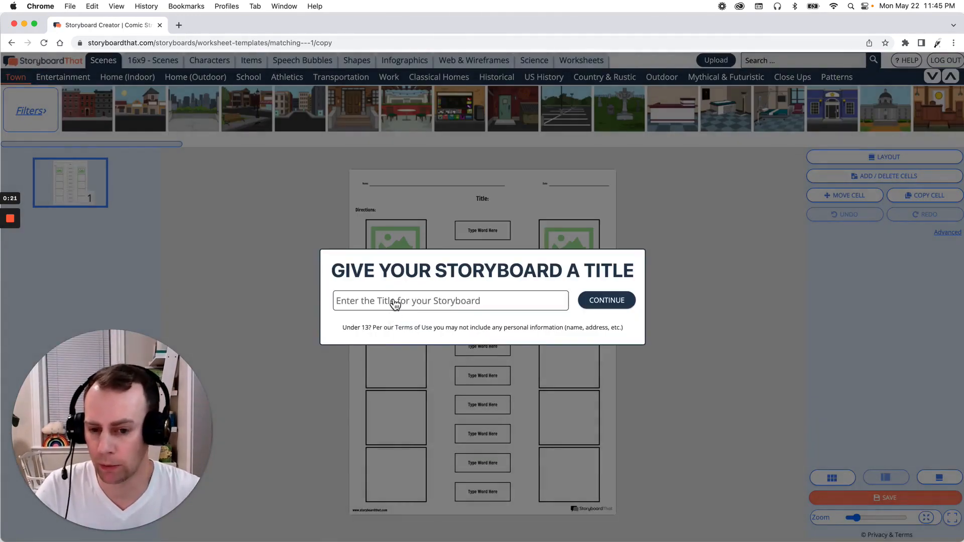
left_click(396, 302)
type("temaplte")
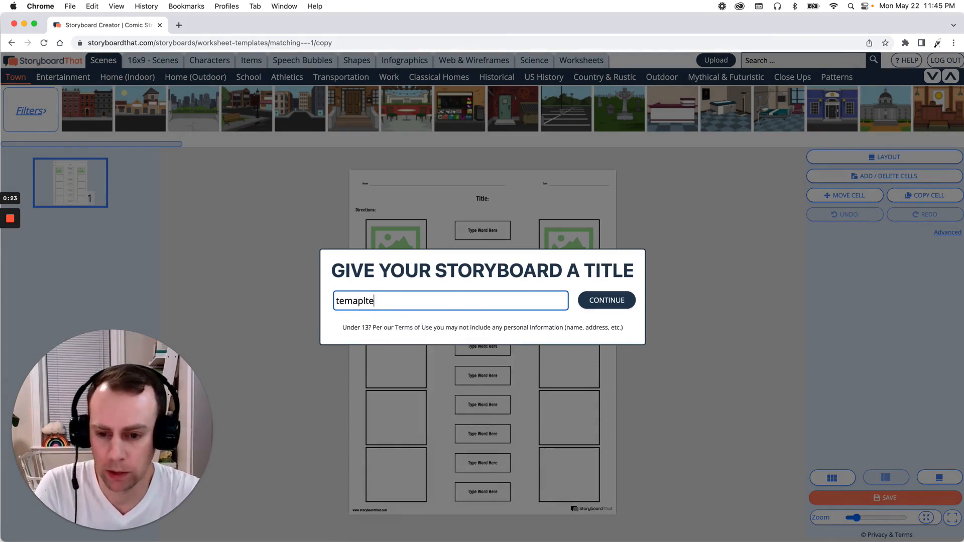
key("BackSpace")
key("BackSpace")
key("BackSpace")
key("BackSpace")
key("BackSpace")
type("plate")
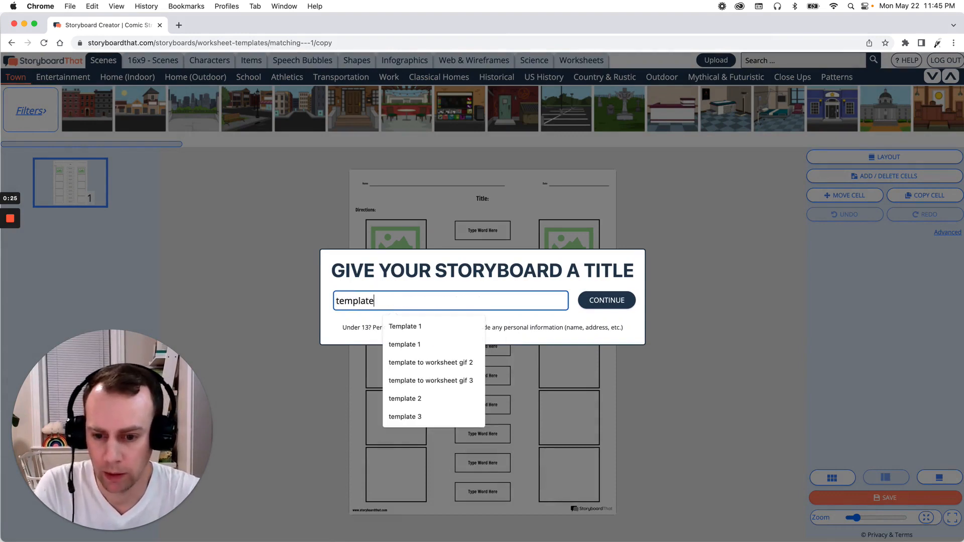
type(" 1")
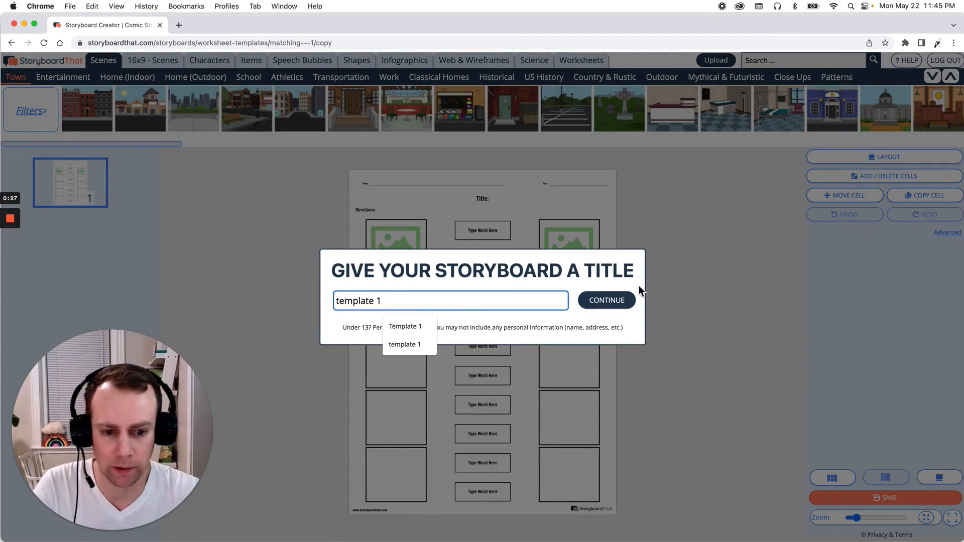
left_click(622, 301)
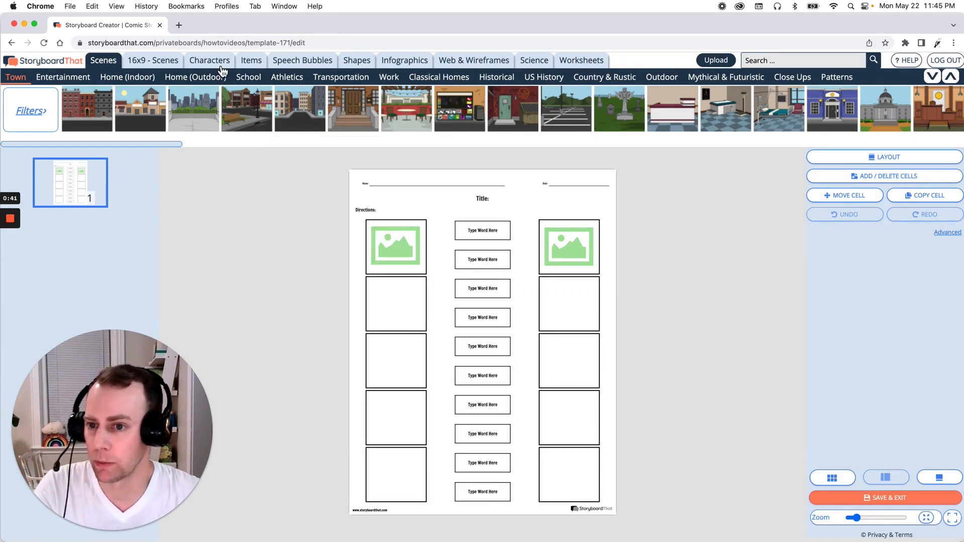
Filter the 1600s to 1800s characters by American Revolution and place the green-vested man with glasses over the first image box of the left column
left_click(196, 61)
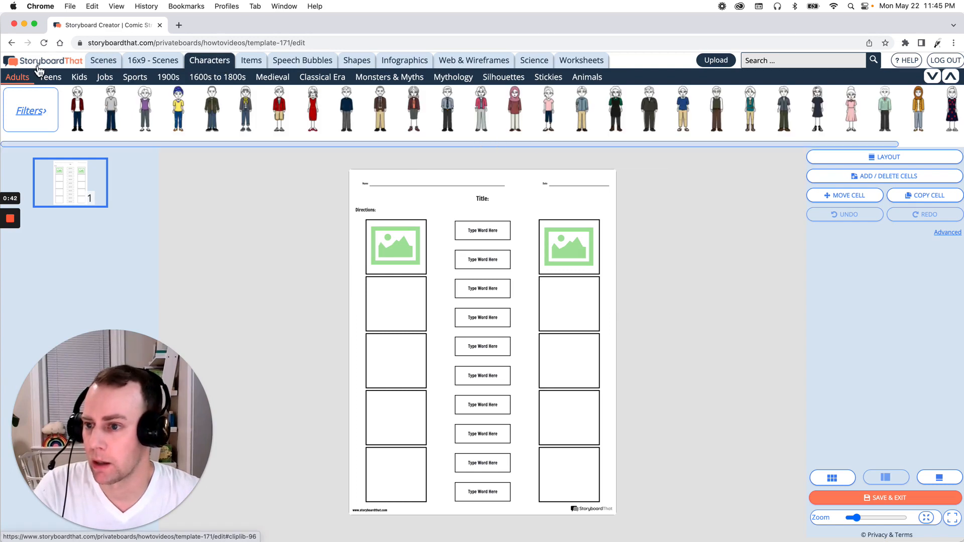
left_click(206, 85)
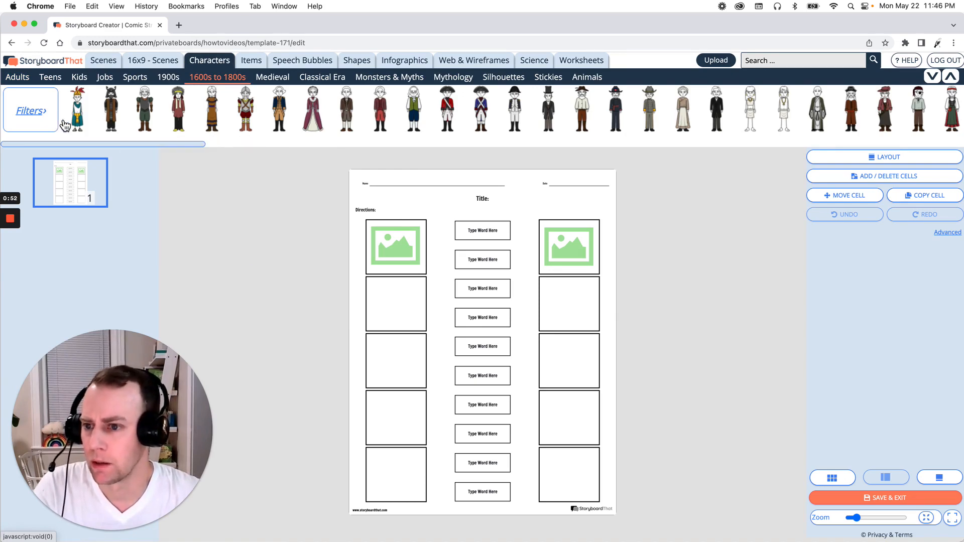
left_click_drag(112, 145, 76, 143)
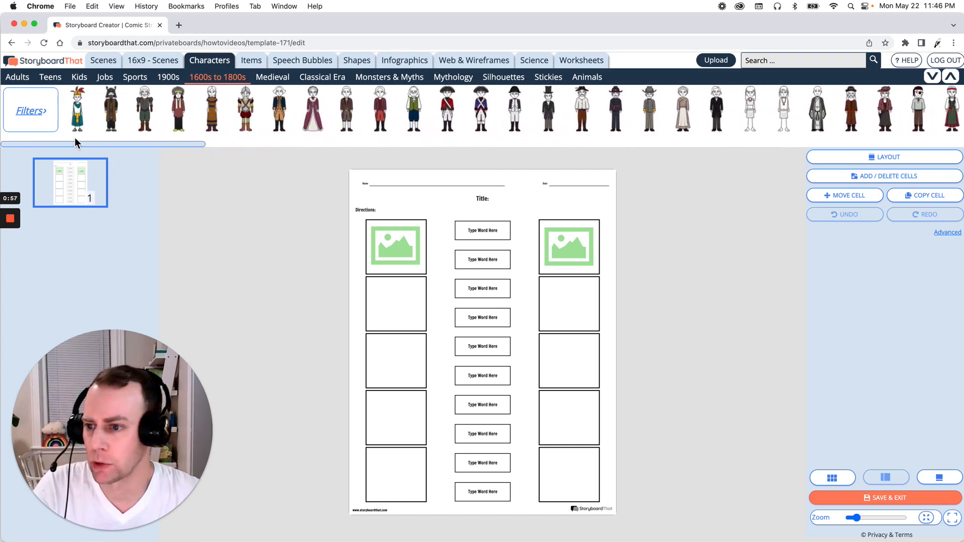
left_click(45, 117)
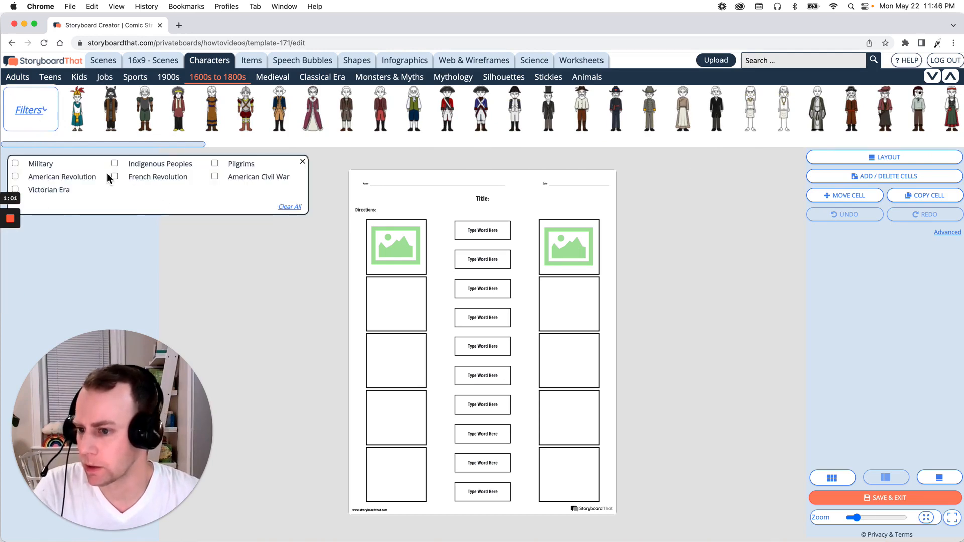
left_click(15, 177)
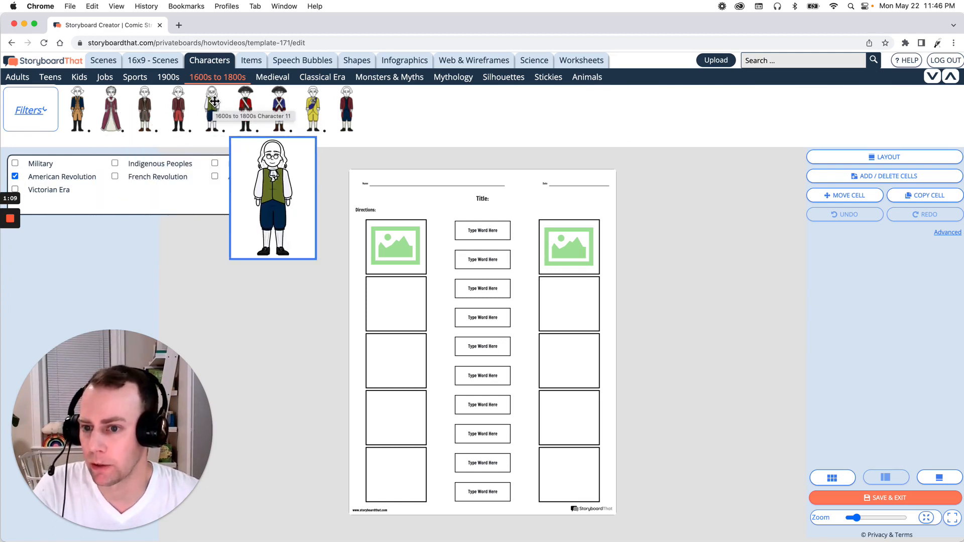
left_click_drag(215, 102, 407, 269)
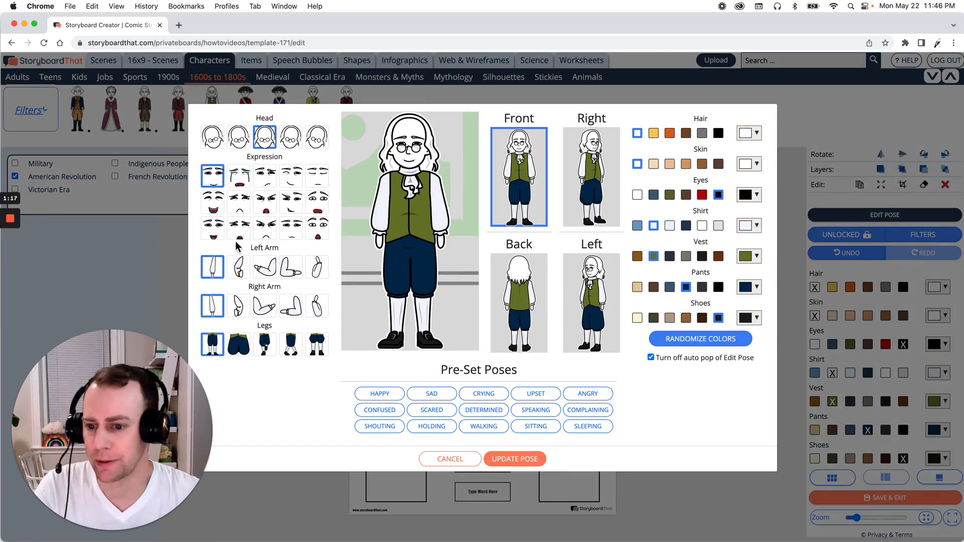
Give the character an open-mouthed smile, both hands on the hips, grey hair and a light beige skin tone
left_click(214, 229)
left_click(239, 267)
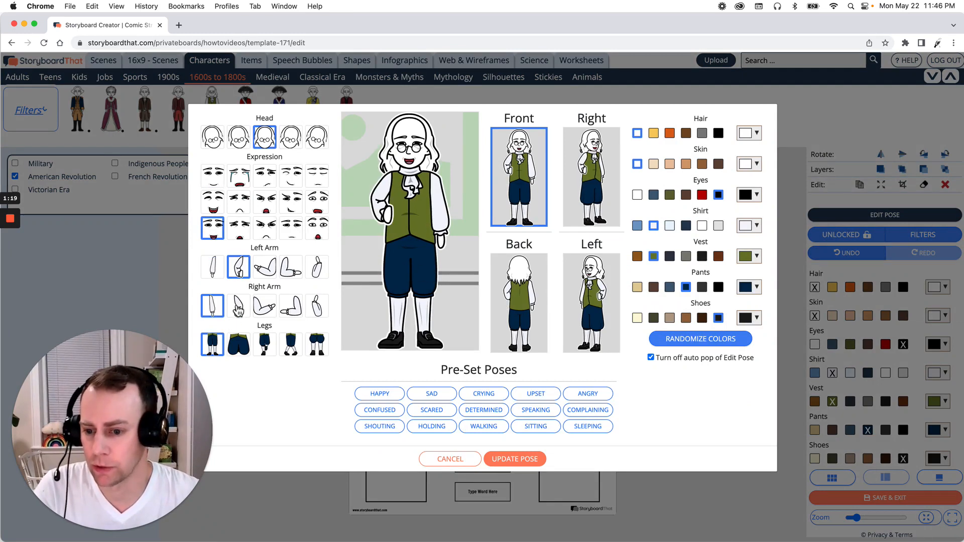
left_click(238, 307)
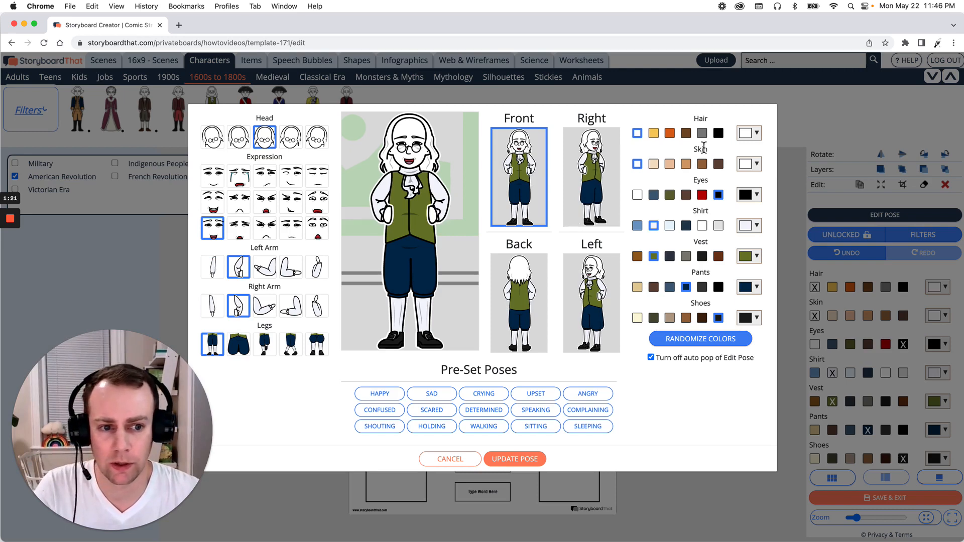
left_click(656, 165)
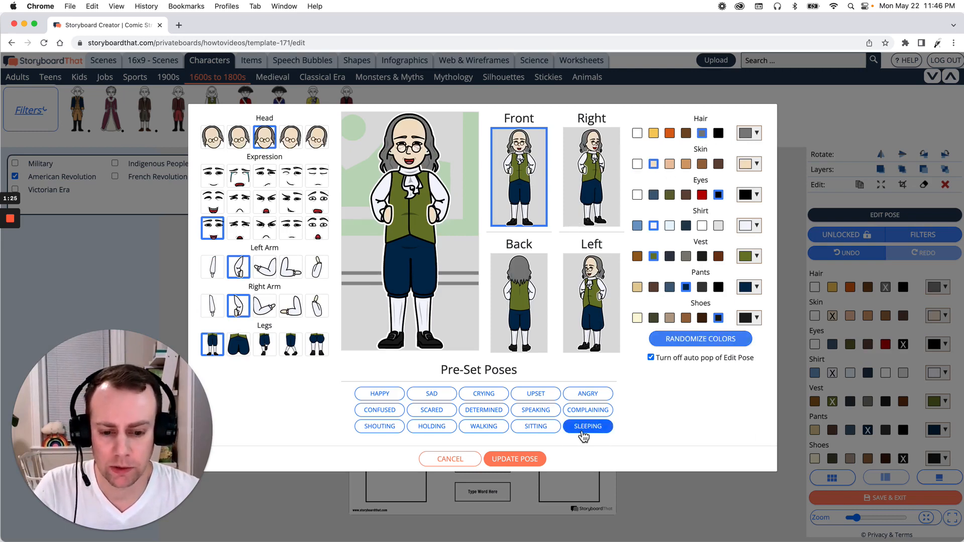
left_click(527, 460)
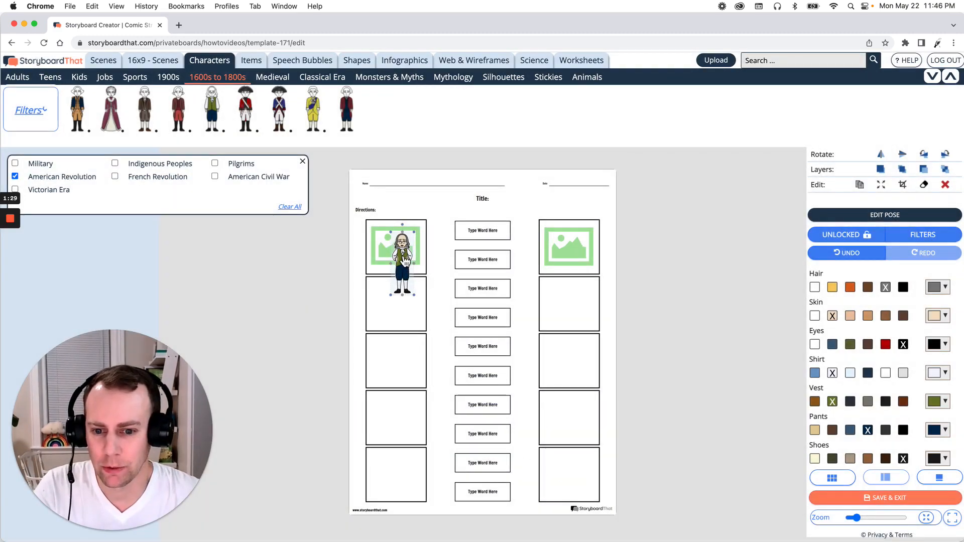
Enlarge the character and position it so the head and torso sit centred in the first box of the left column
left_click_drag(407, 267, 428, 239)
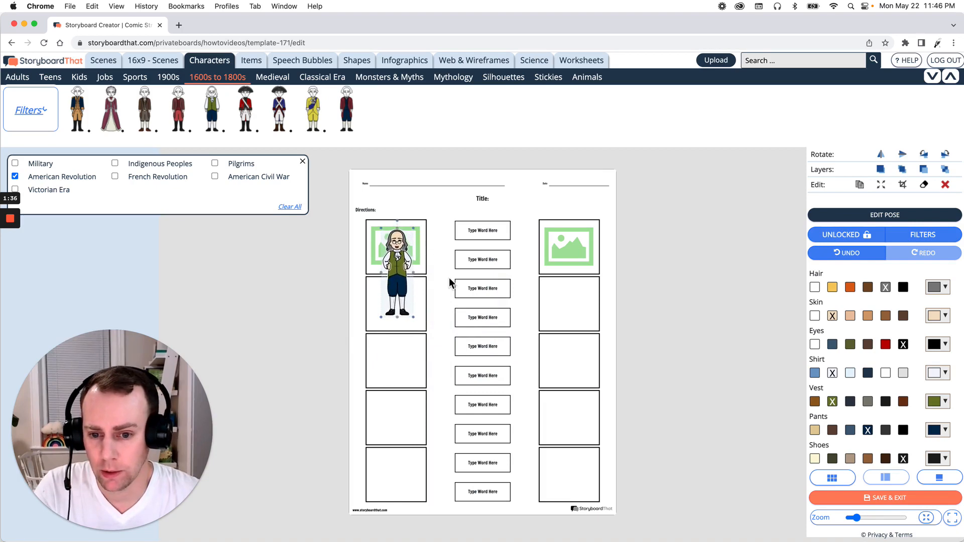
left_click_drag(407, 283, 407, 279)
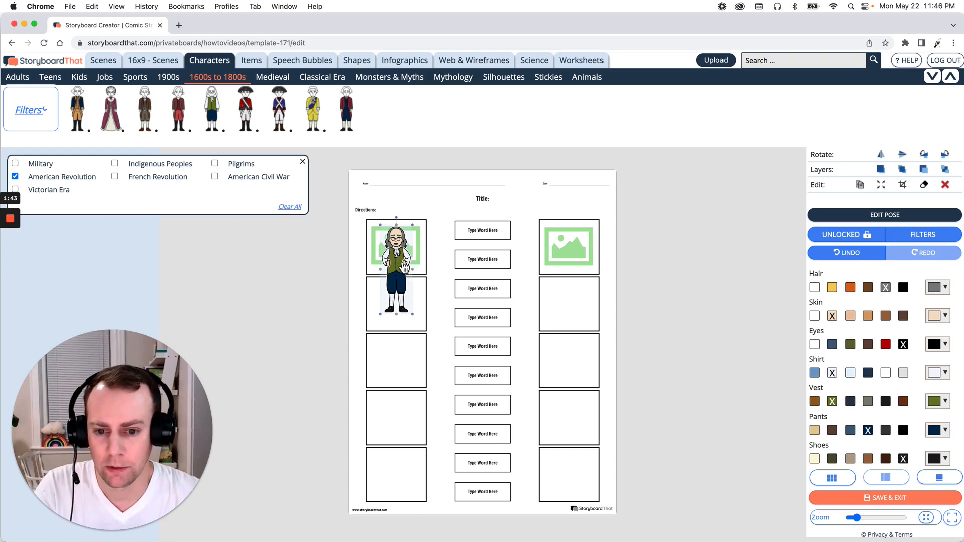
left_click_drag(404, 267, 406, 266)
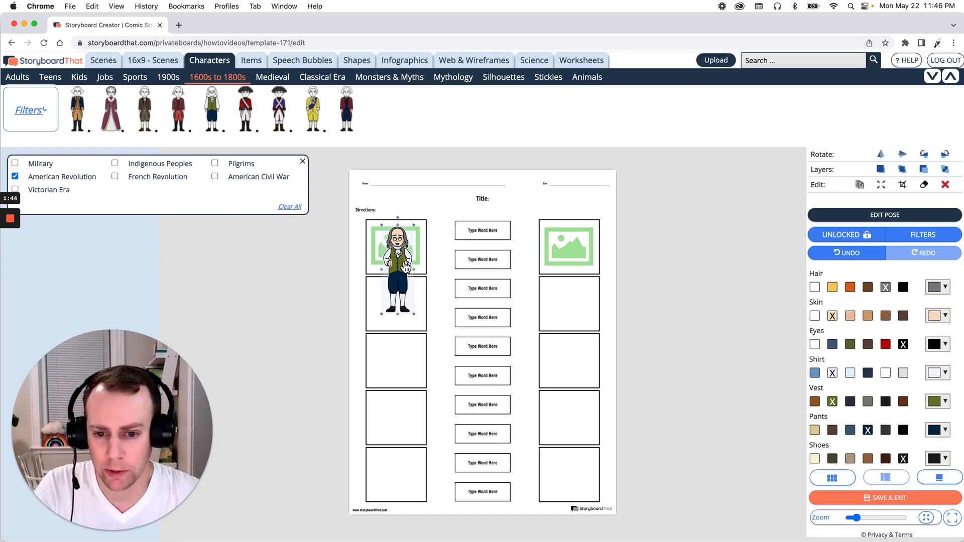
Apply a standard crop to the character, cutting off everything below the waist at the box's lower edge
left_click(904, 185)
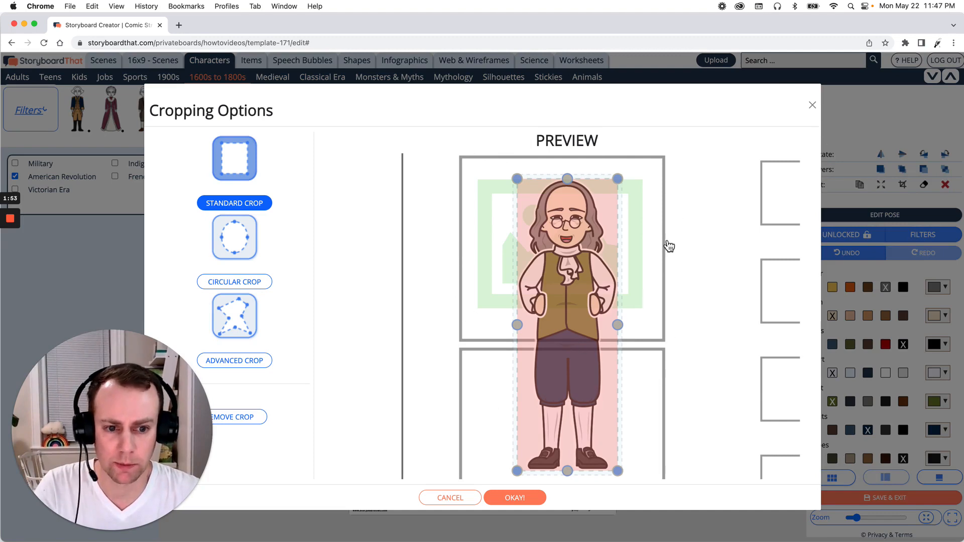
left_click_drag(568, 472, 612, 346)
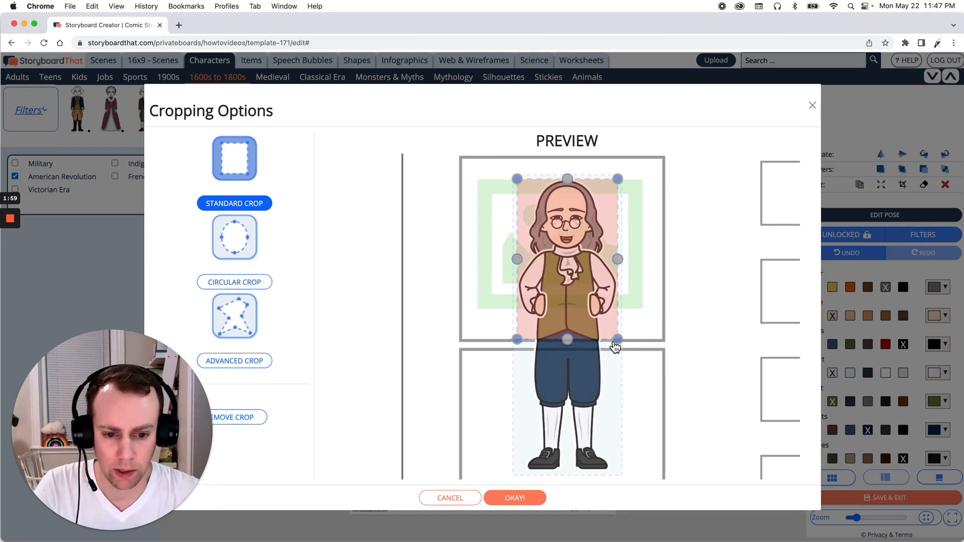
left_click(517, 498)
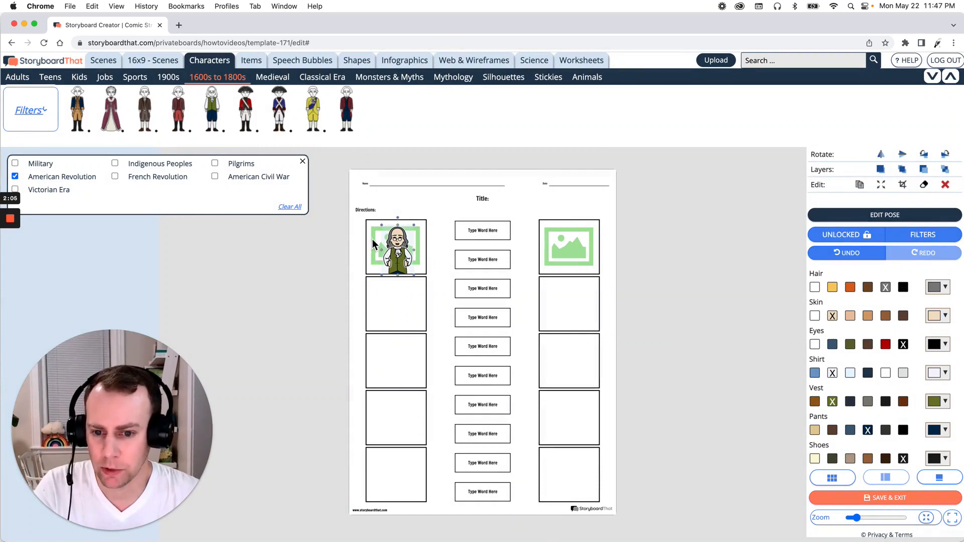
Delete the green image placeholder behind the character and close the character filter options
left_click(372, 239)
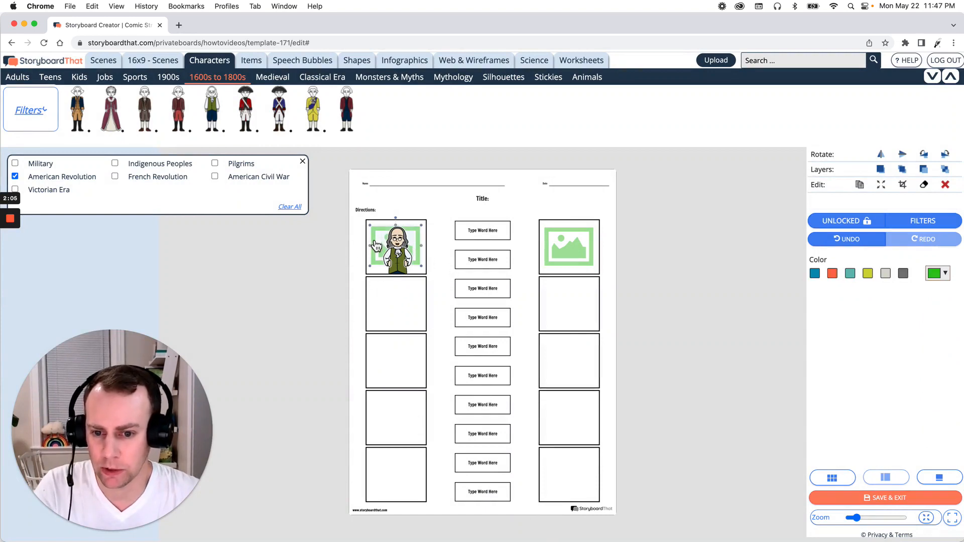
left_click(945, 186)
left_click(302, 162)
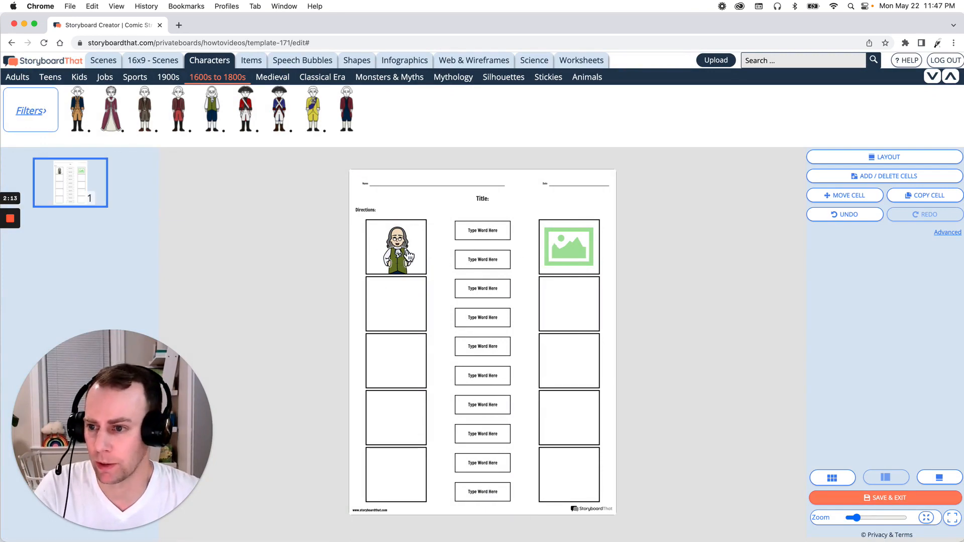
Add the US History scene with blue curtains and a writing desk, and shrink it to fit the first box of the right column
left_click(103, 61)
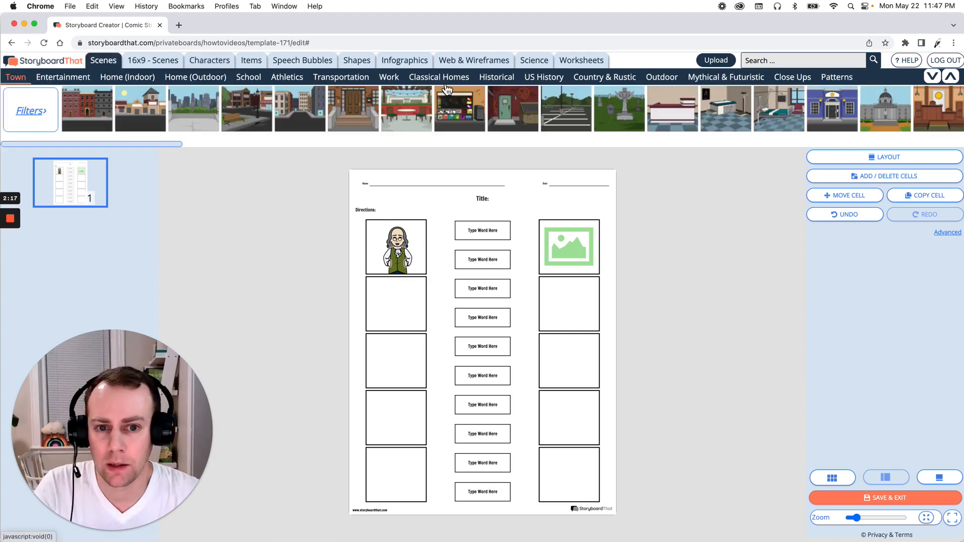
left_click(550, 79)
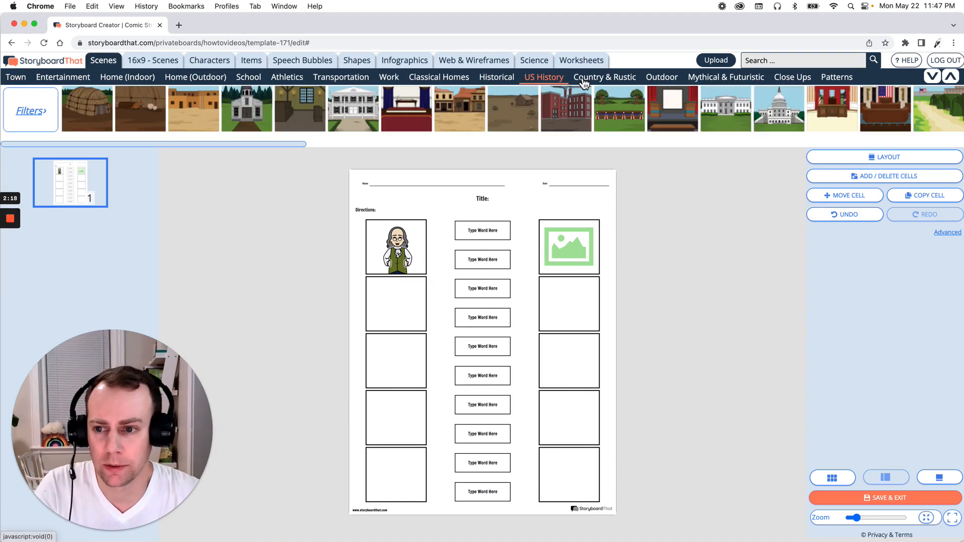
mouse_move(423, 124)
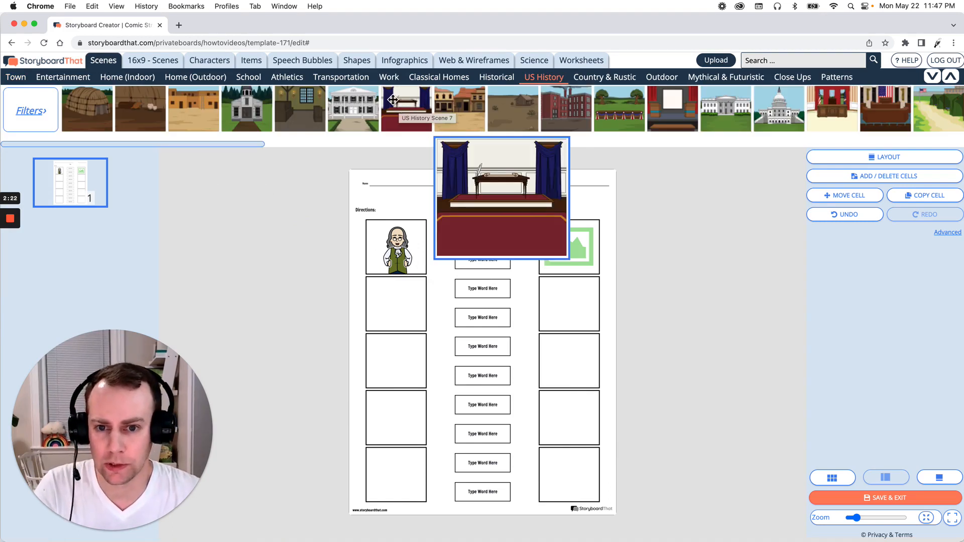
left_click_drag(393, 96, 555, 254)
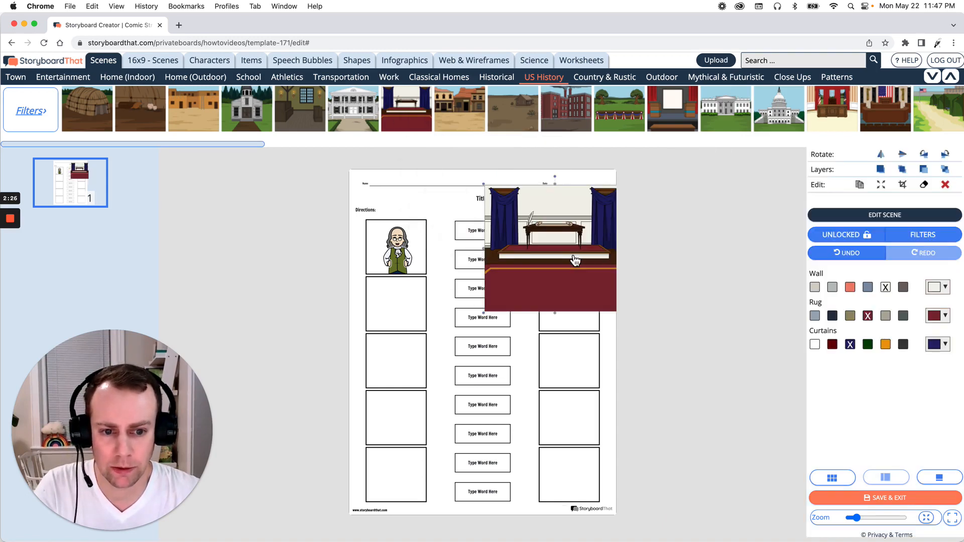
left_click_drag(581, 223, 546, 268)
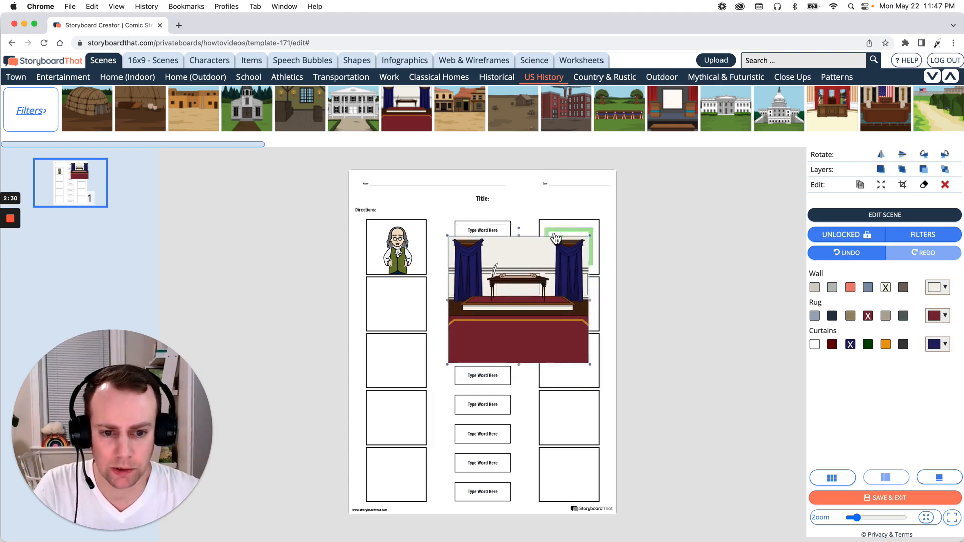
left_click_drag(532, 308, 543, 292)
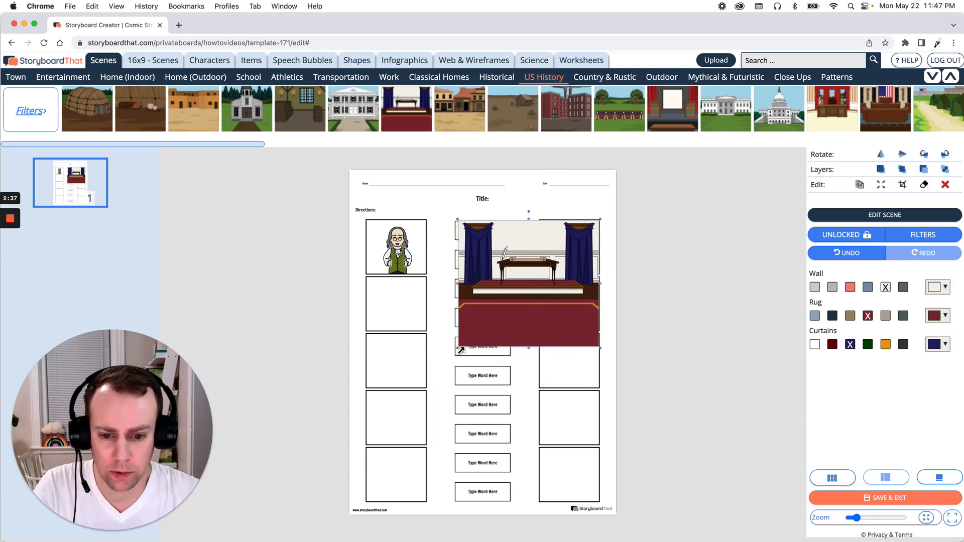
left_click_drag(461, 349, 591, 273)
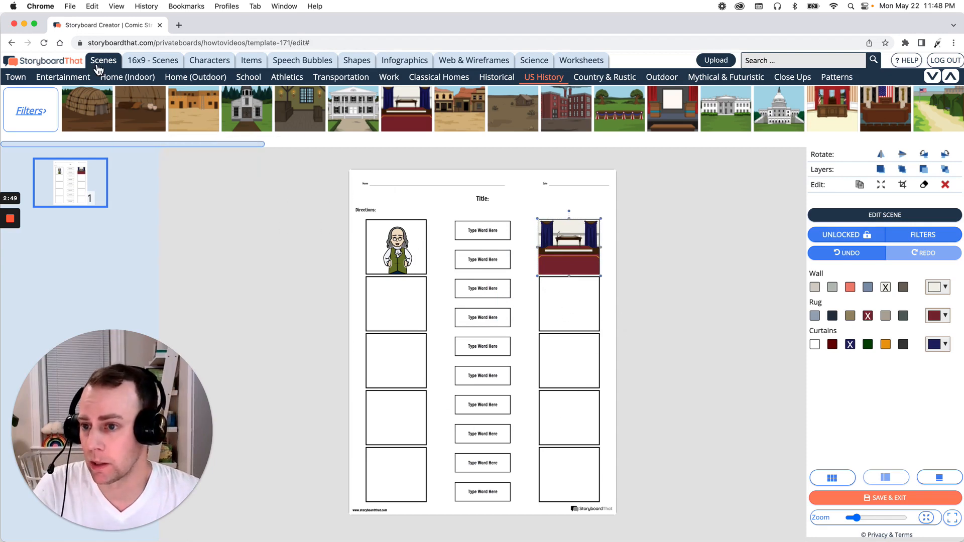
Add the red-to-orange gradient pattern scene onto the worksheet
left_click(843, 81)
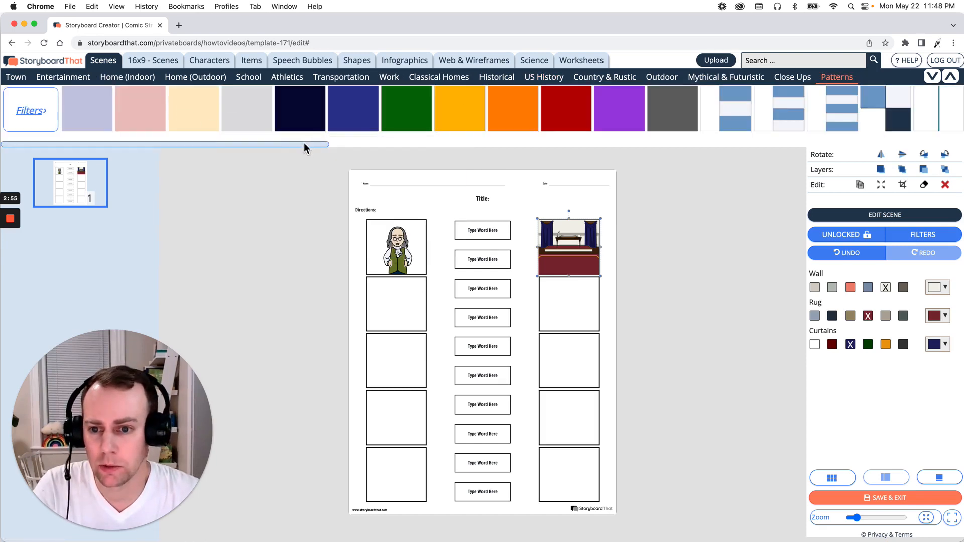
left_click_drag(304, 143, 564, 144)
mouse_move(598, 116)
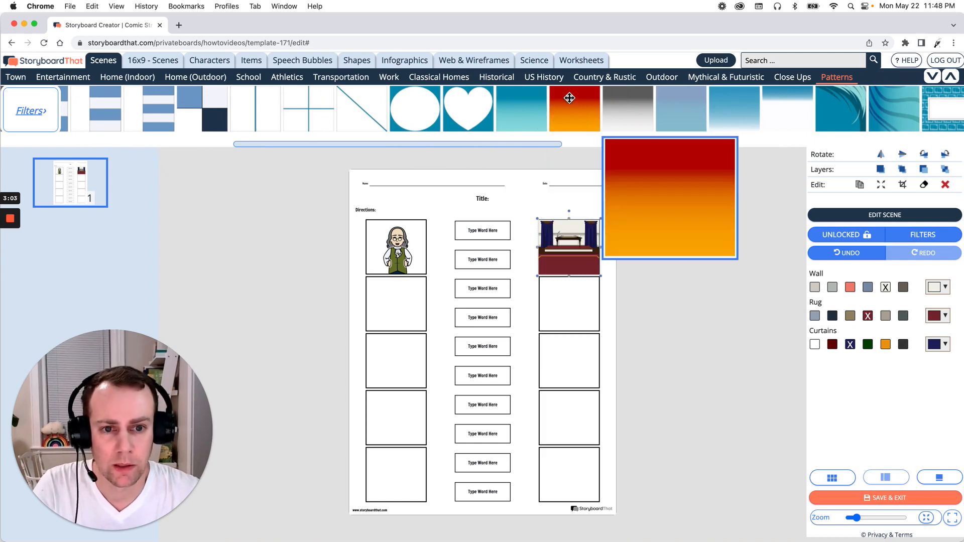
left_click_drag(571, 106, 507, 273)
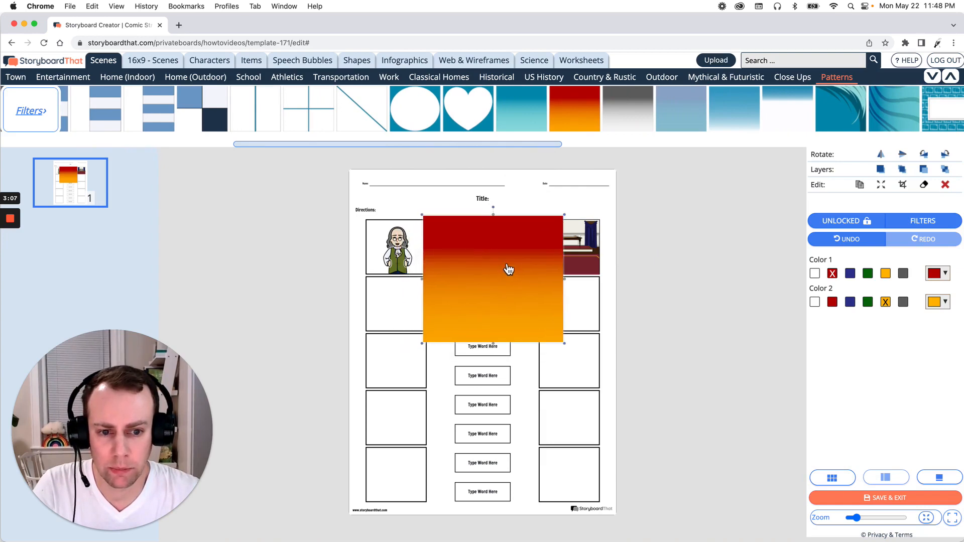
Stretch the gradient to fill the whole page with the Non-Proportional option and send it behind all worksheet elements
left_click(881, 184)
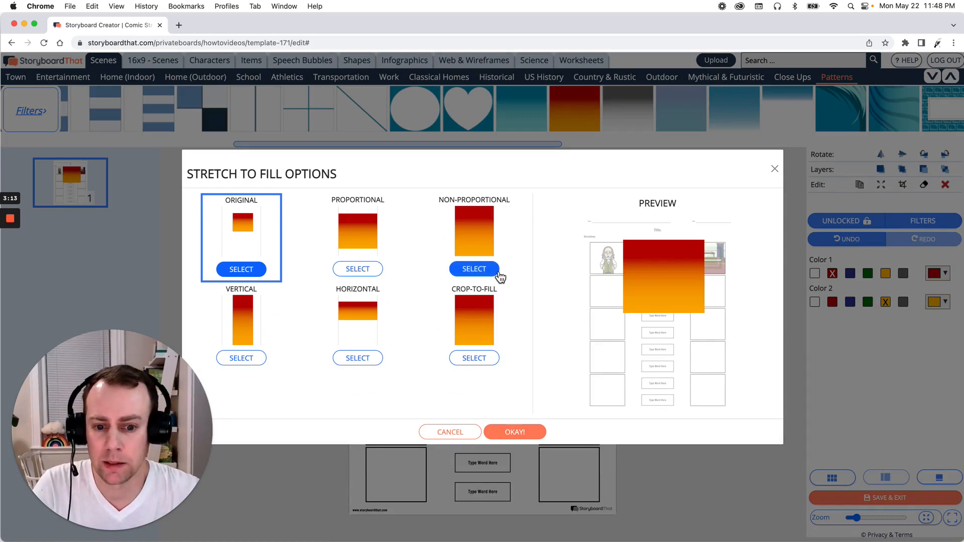
left_click(476, 267)
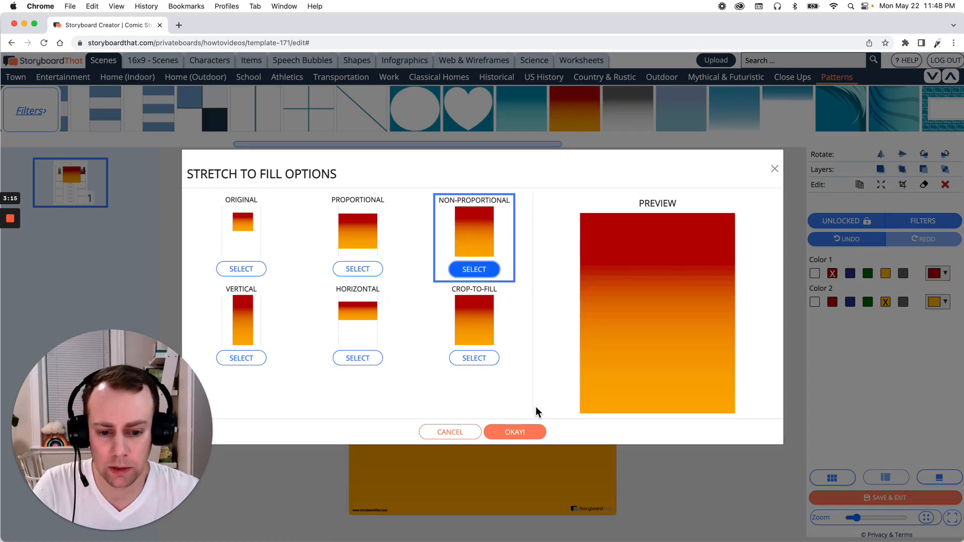
left_click(536, 432)
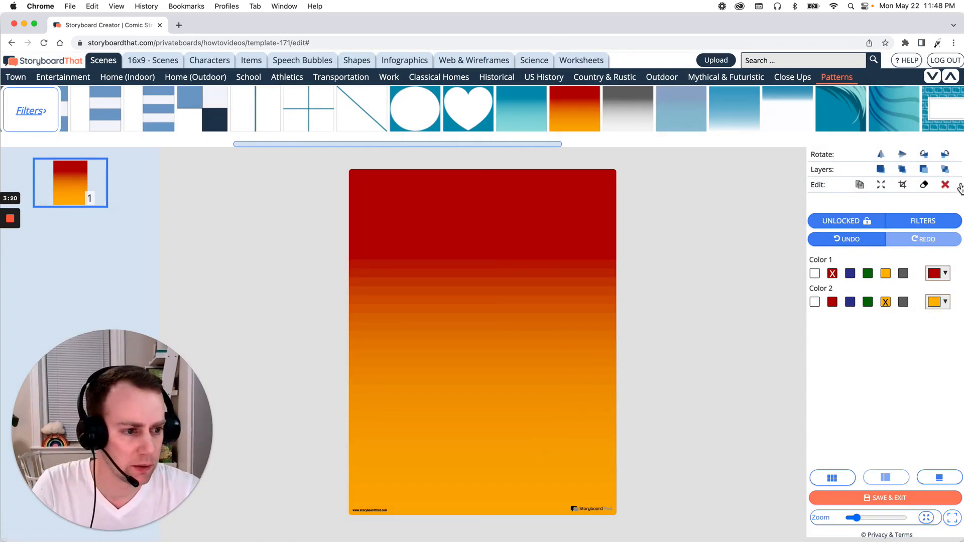
left_click(945, 170)
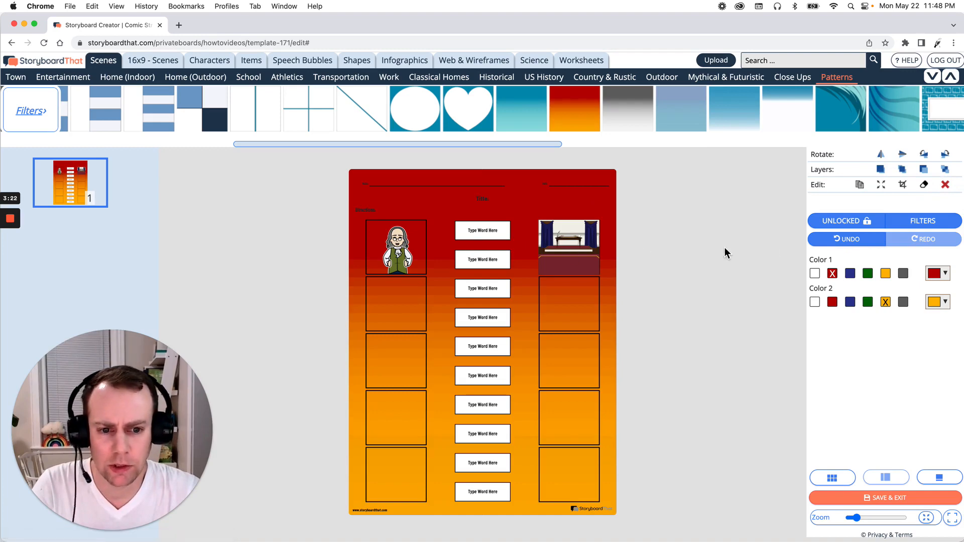
Recolour the background gradient with white as Color 1 and a custom bright, light red as Color 2
left_click(815, 273)
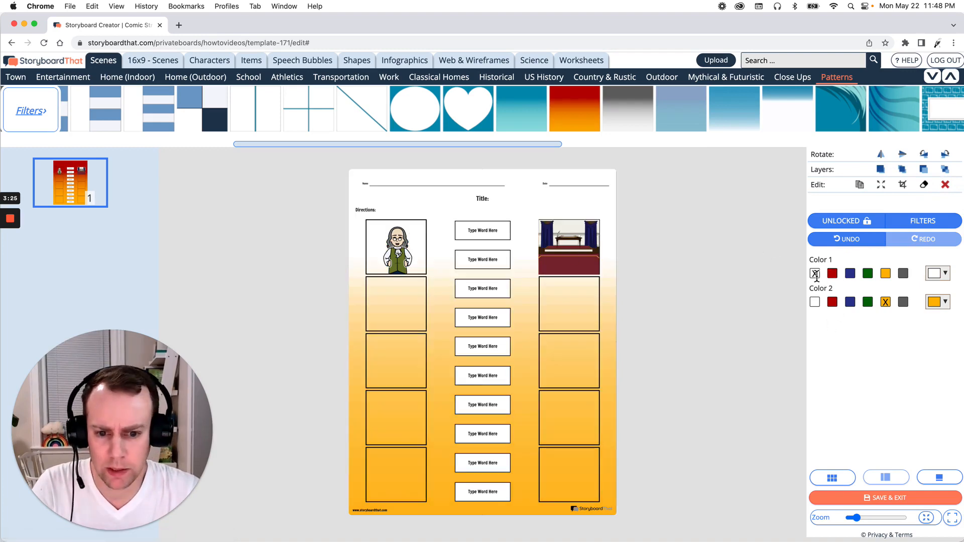
left_click(832, 302)
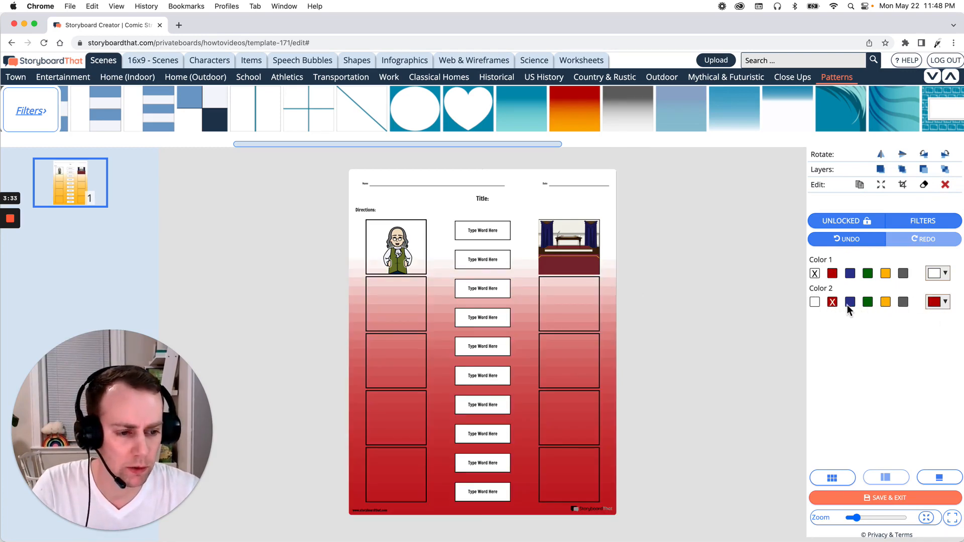
left_click(936, 304)
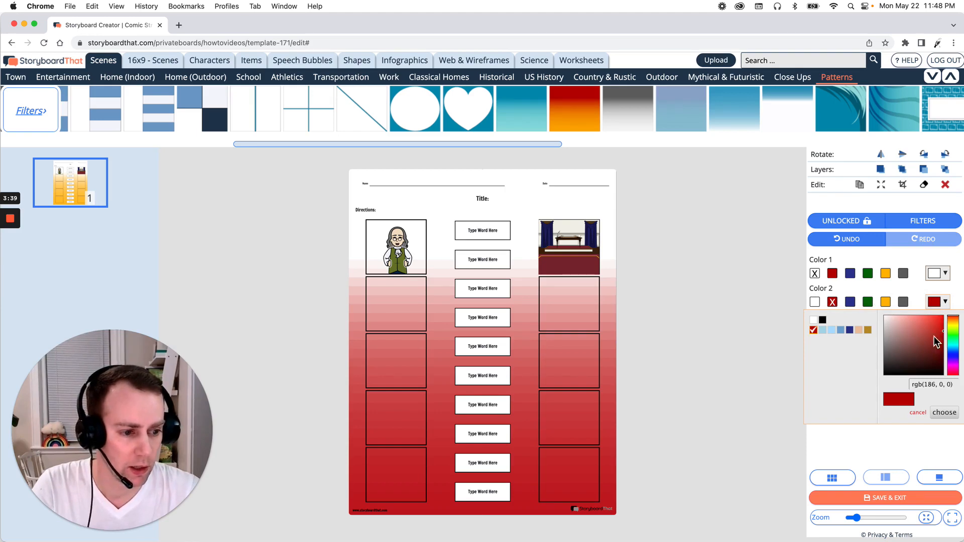
left_click_drag(939, 326, 932, 311)
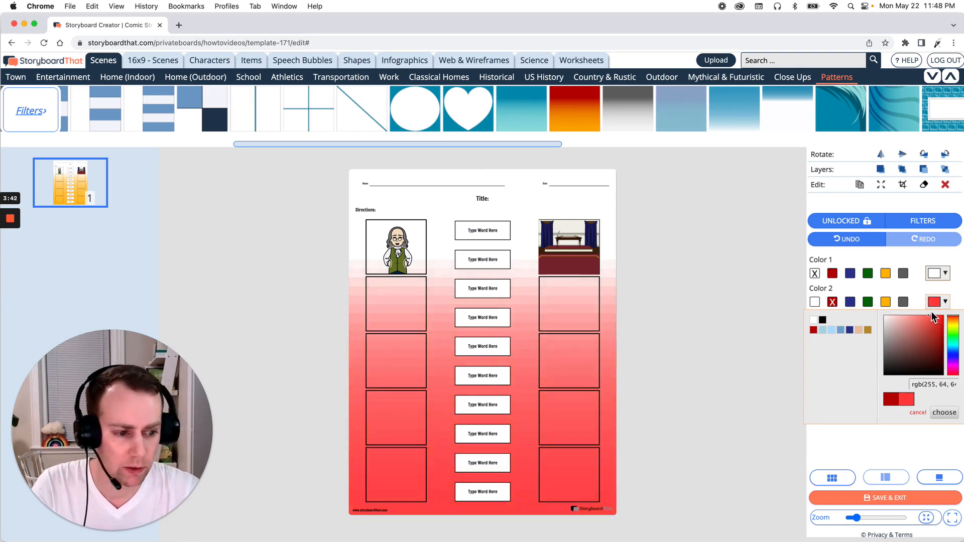
left_click(934, 413)
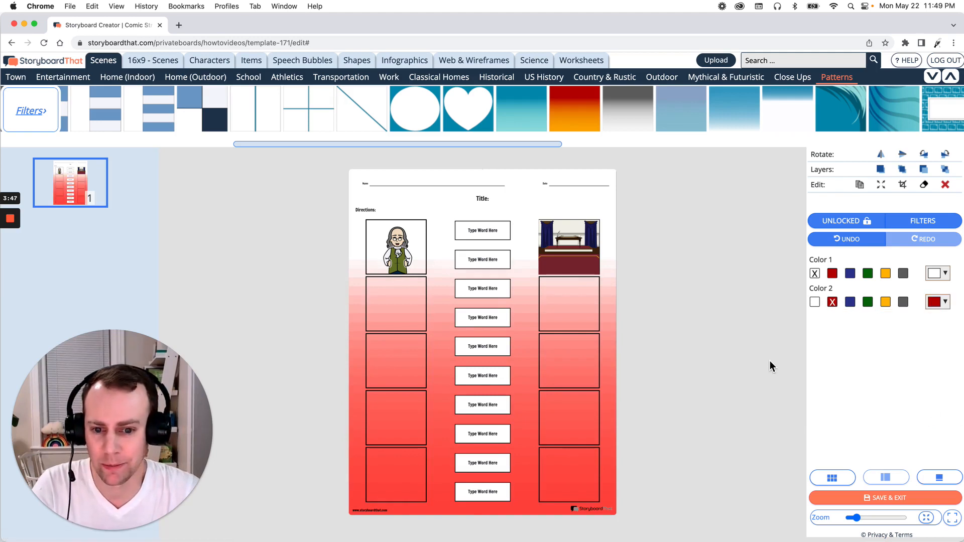
left_click(771, 361)
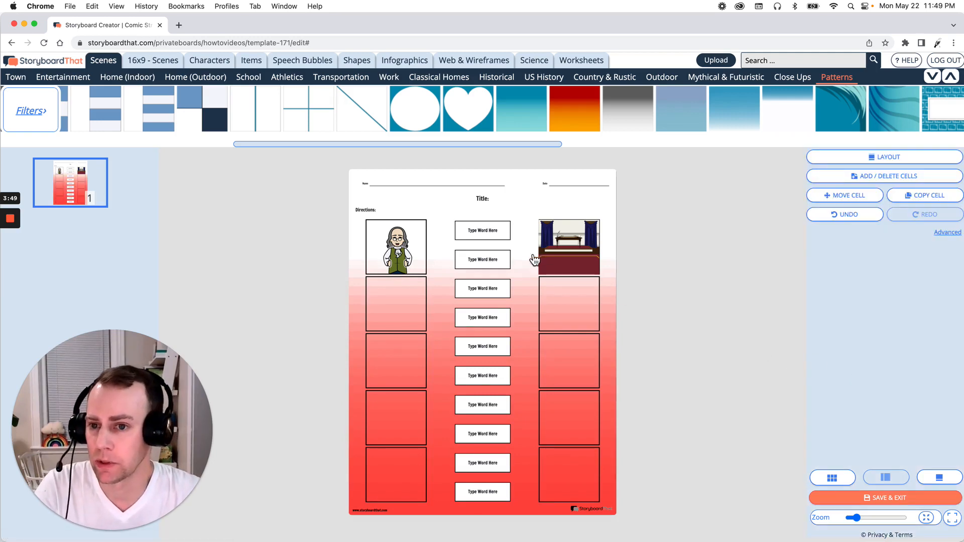
Add the corn cob from the food items to the second box of the left column
left_click(246, 64)
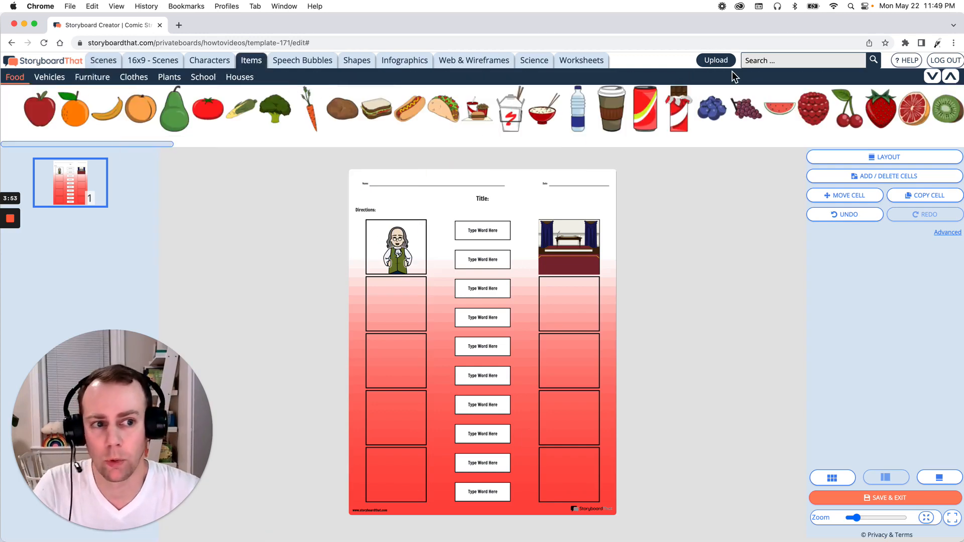
left_click(801, 61)
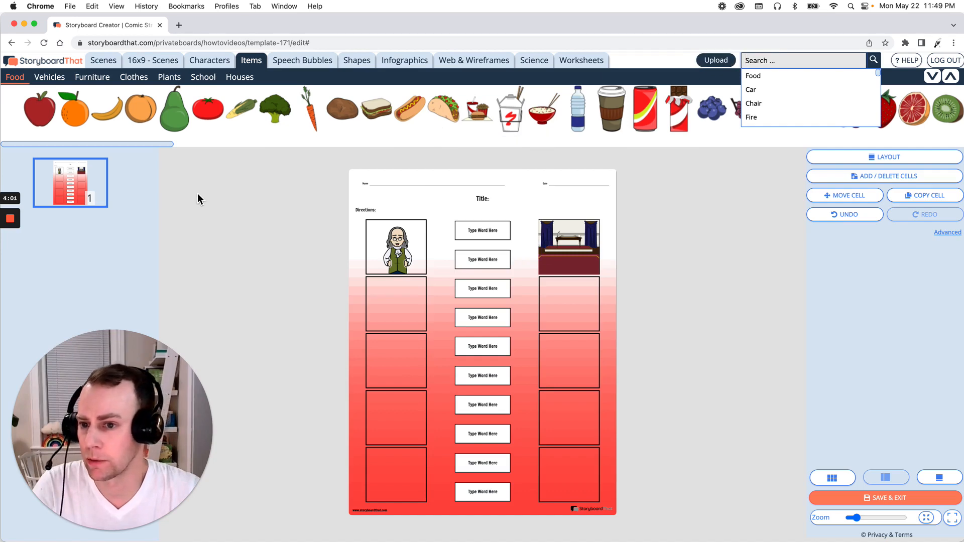
mouse_move(242, 106)
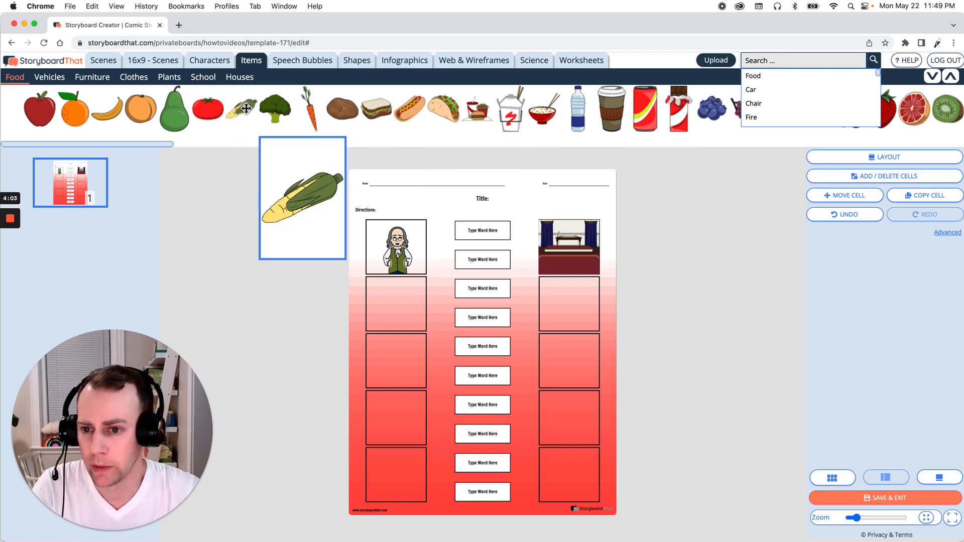
left_click_drag(279, 162, 402, 312)
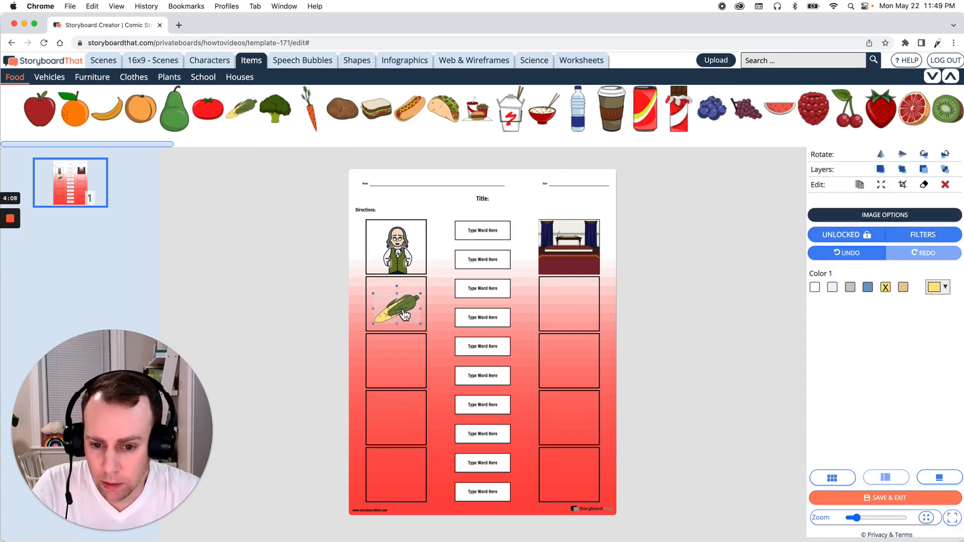
left_click(335, 288)
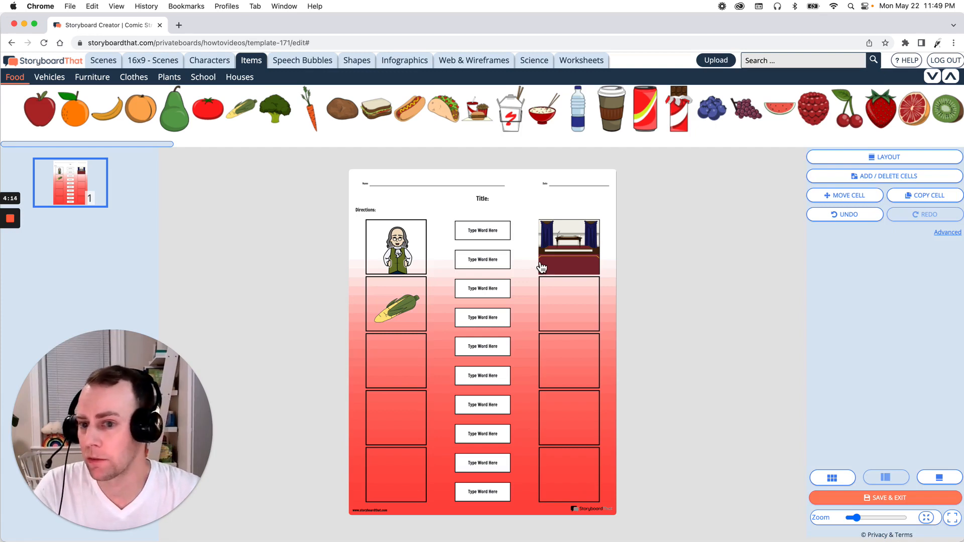
Replace the worksheet's title placeholder text with "The Constitution"
left_click(480, 201)
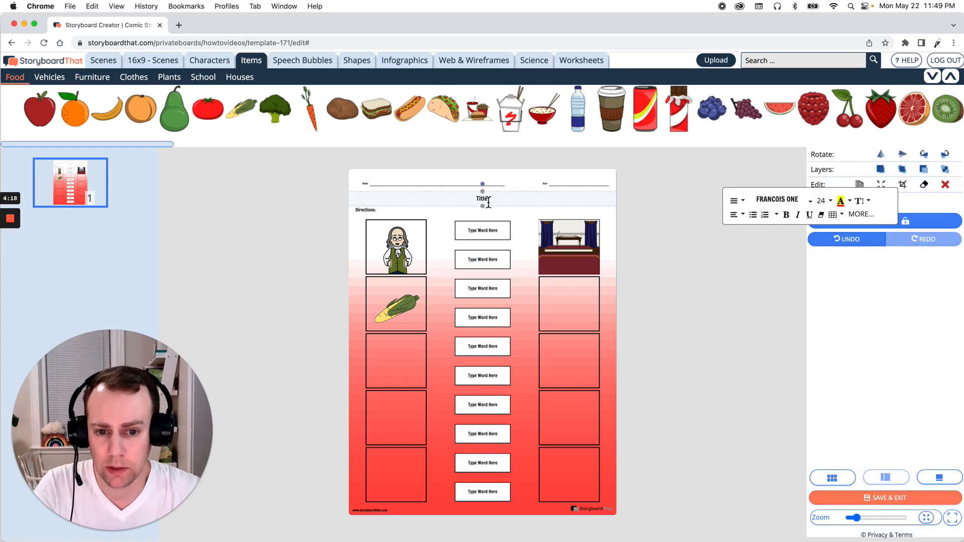
double_click(504, 201)
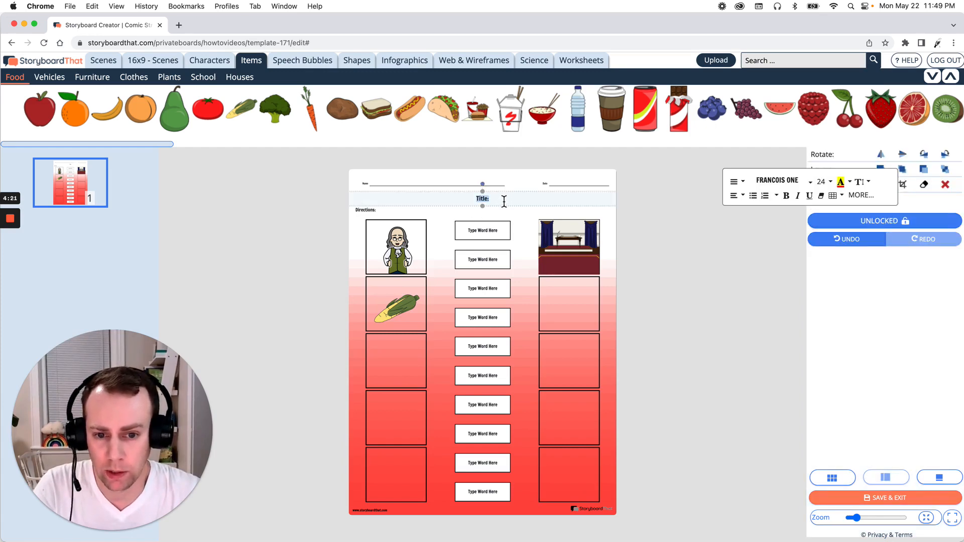
type("The C")
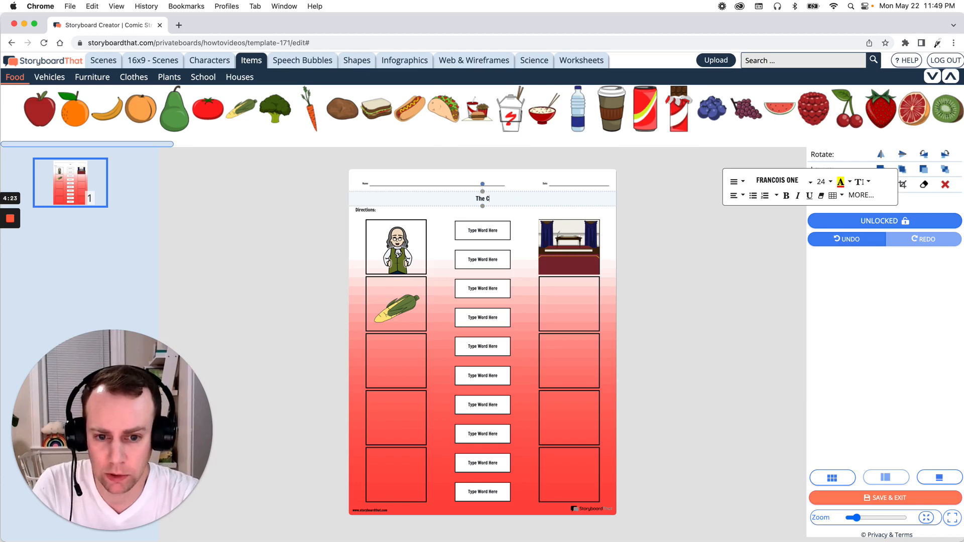
type("onstitution")
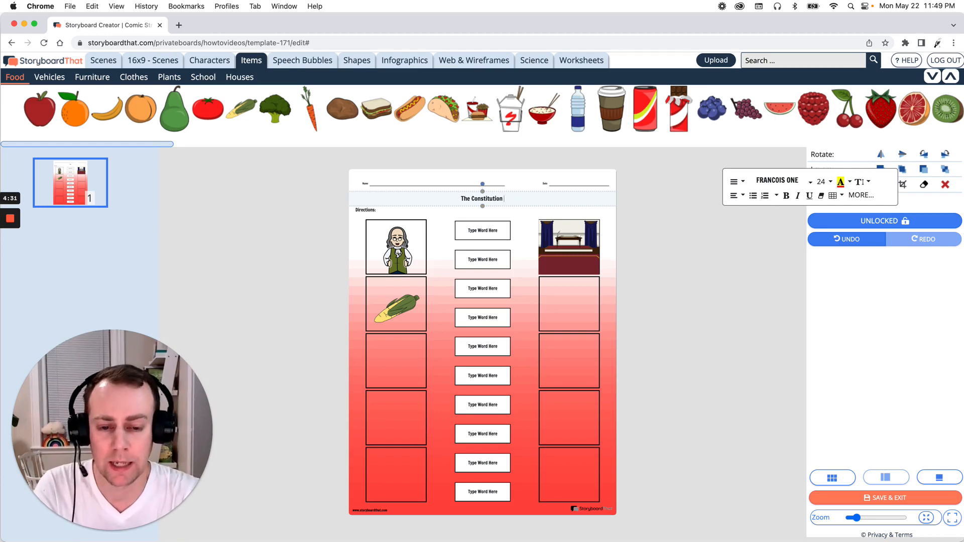
key("BackSpace")
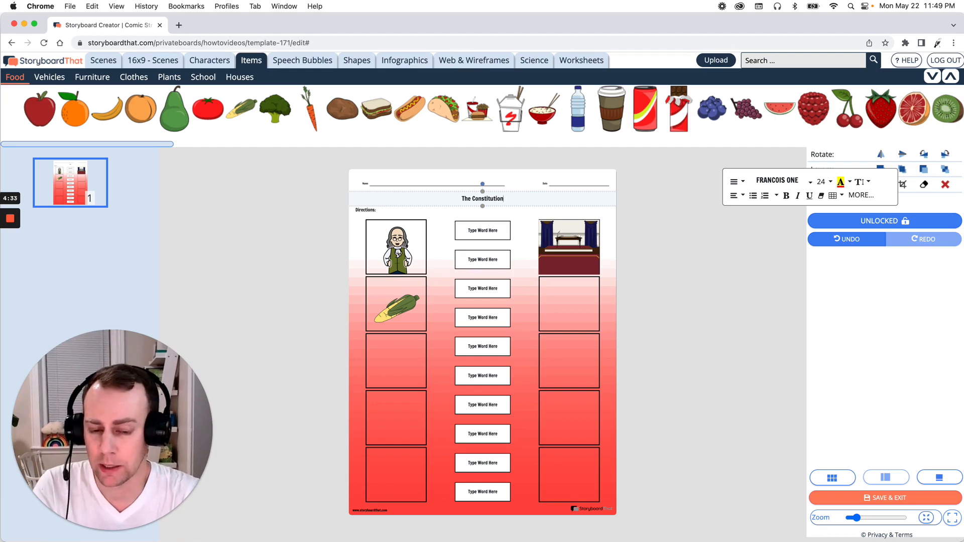
type("ssdf")
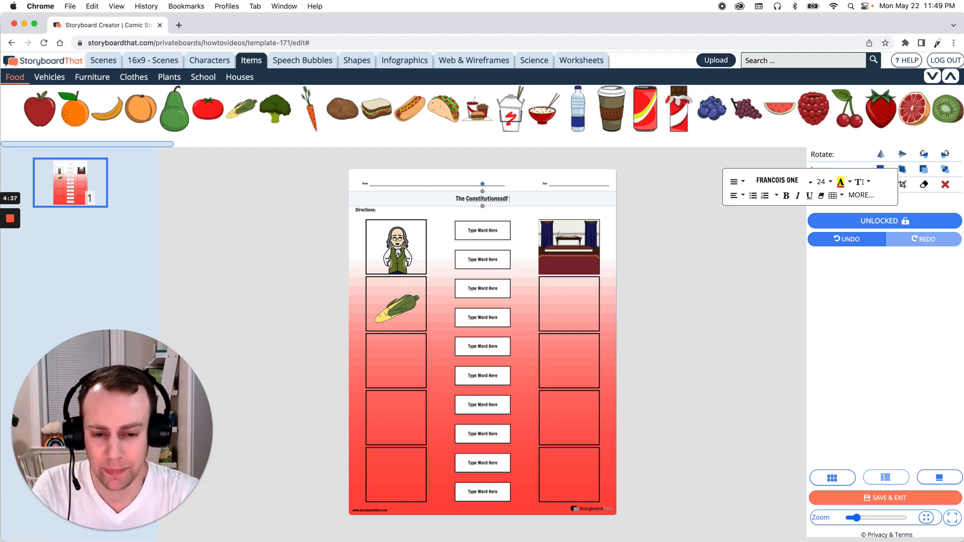
key("BackSpace")
key("BackSpace")
key("BackSpace")
key("BackSpace")
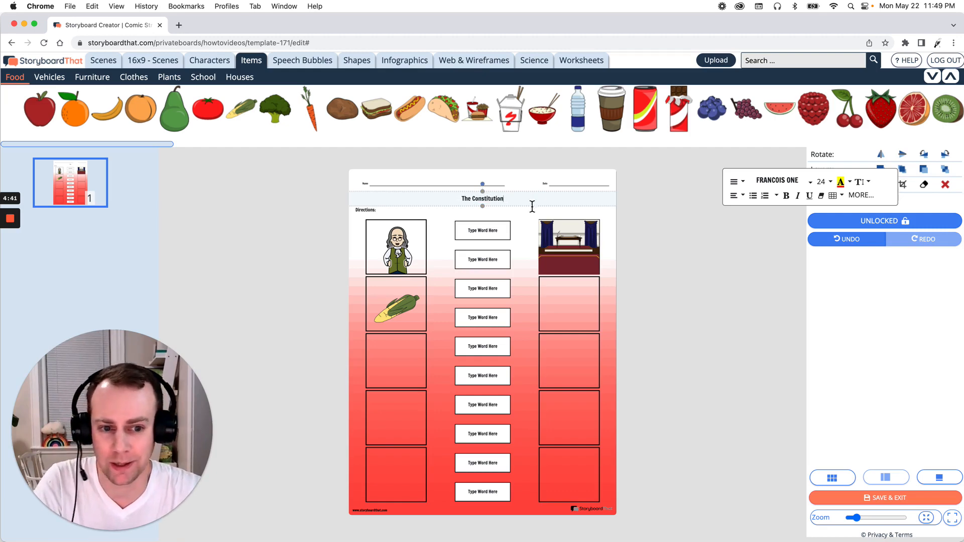
left_click(696, 206)
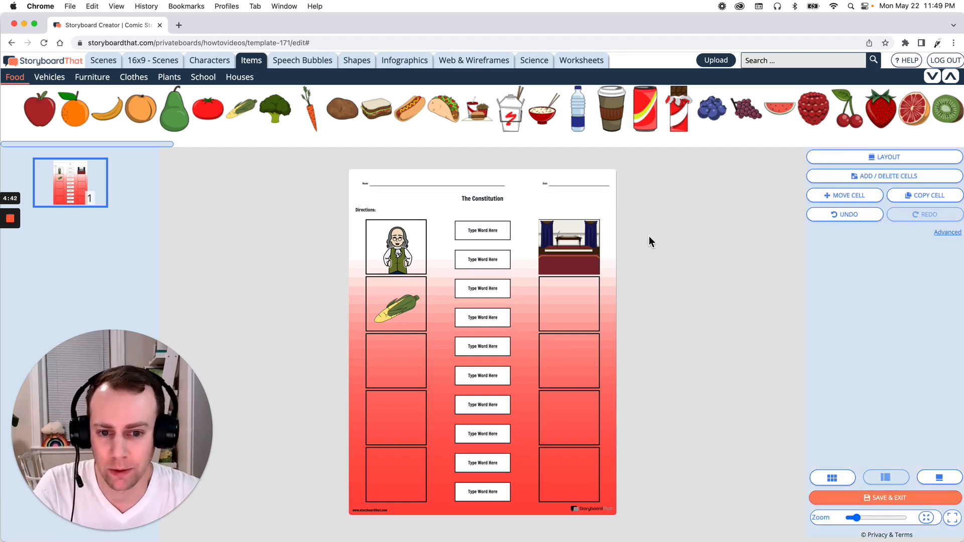
Change the font of the whole title "The Constitution" to Clicker Script
left_click(487, 203)
triple_click(487, 201)
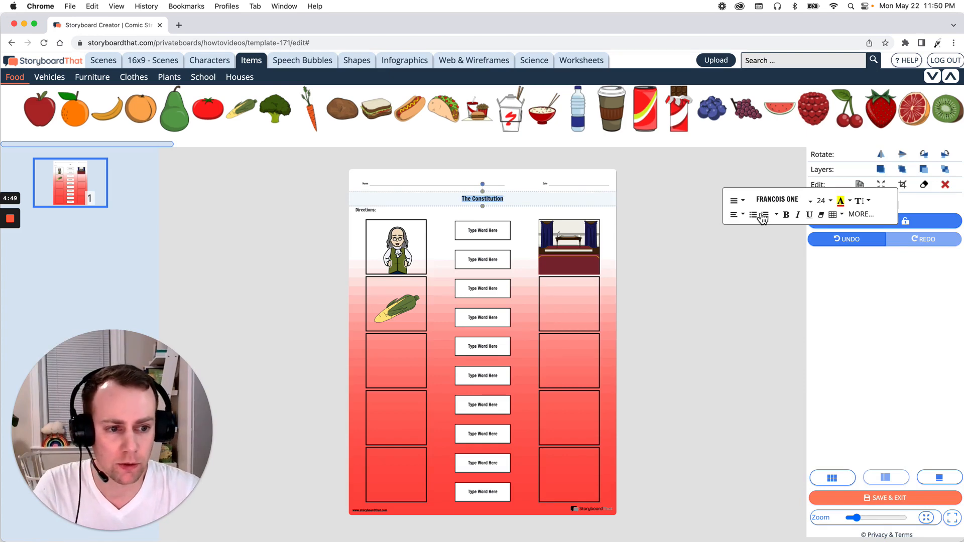
left_click(810, 201)
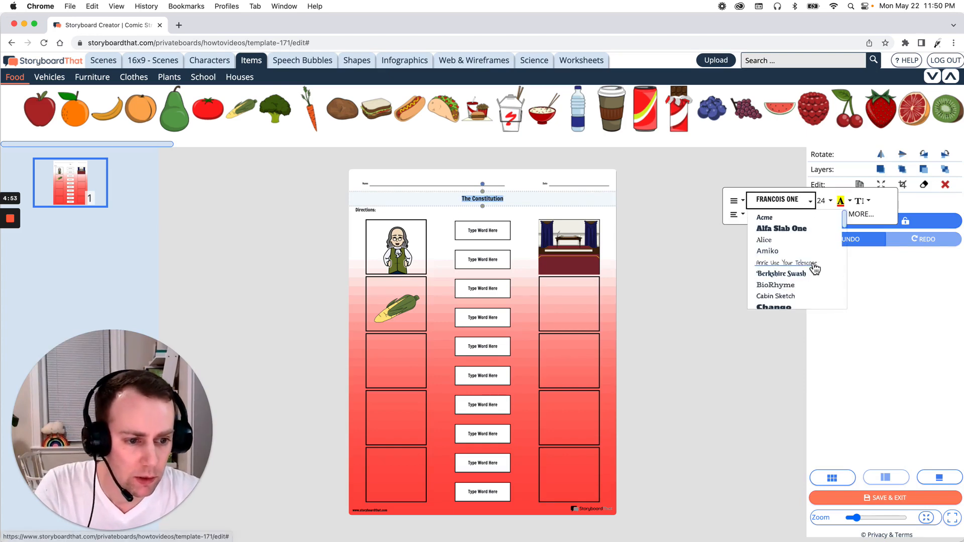
scroll(814, 267, "down", 3)
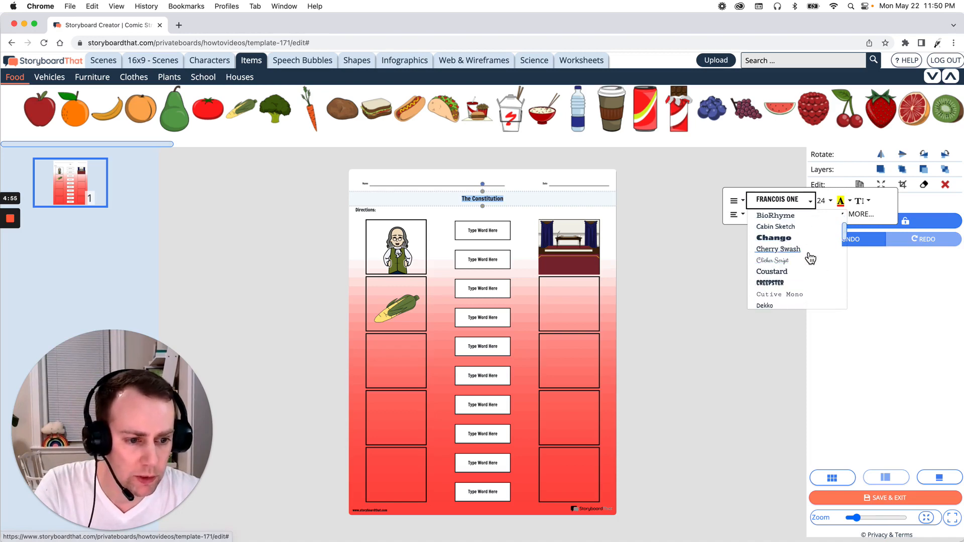
scroll(814, 258, "down", 2)
scroll(812, 257, "down", 1)
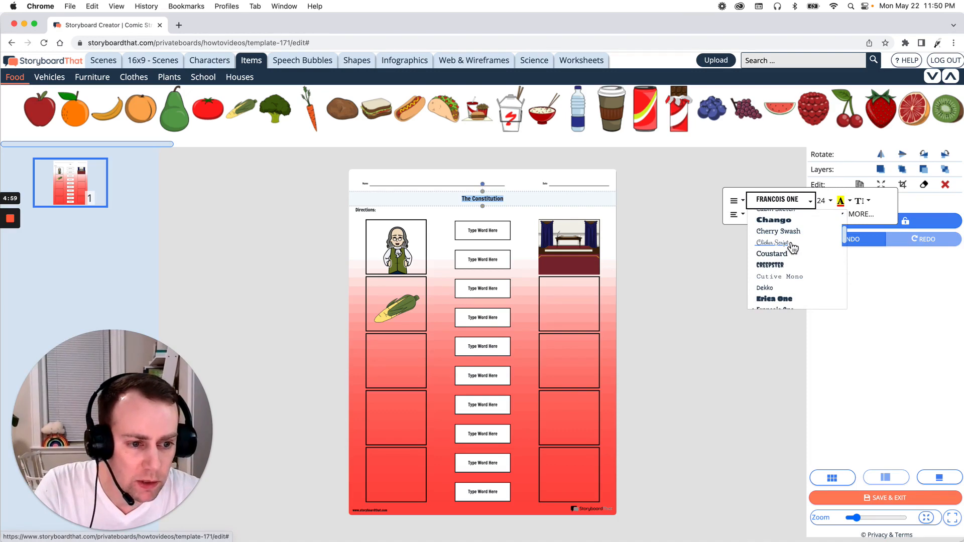
left_click(786, 245)
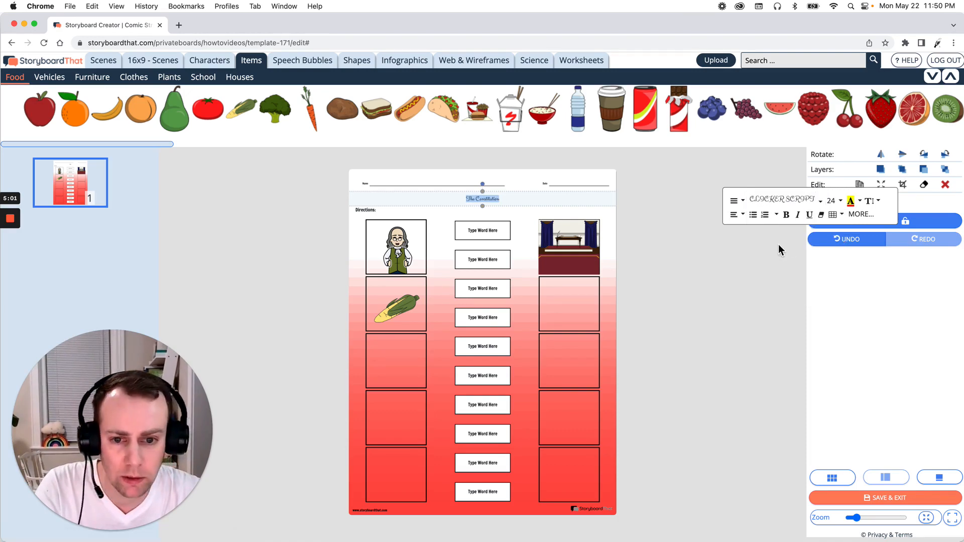
Set the title's font size to 60 and deselect the title
left_click(838, 202)
scroll(855, 253, "down", 5)
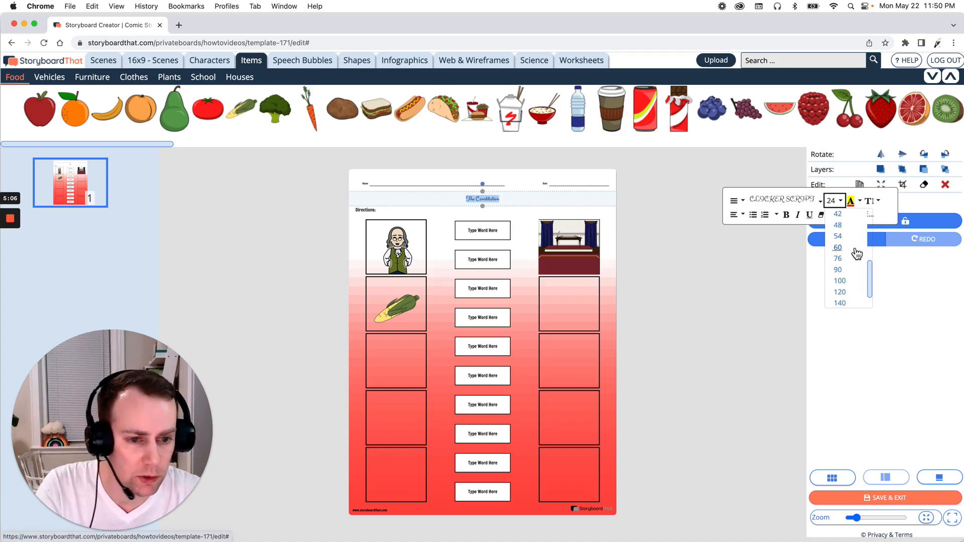
left_click(855, 249)
left_click(688, 248)
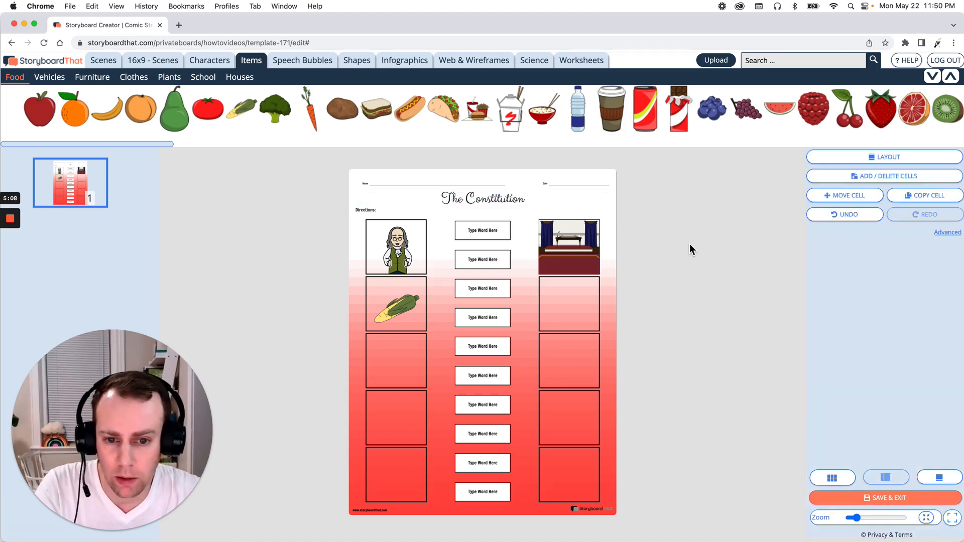